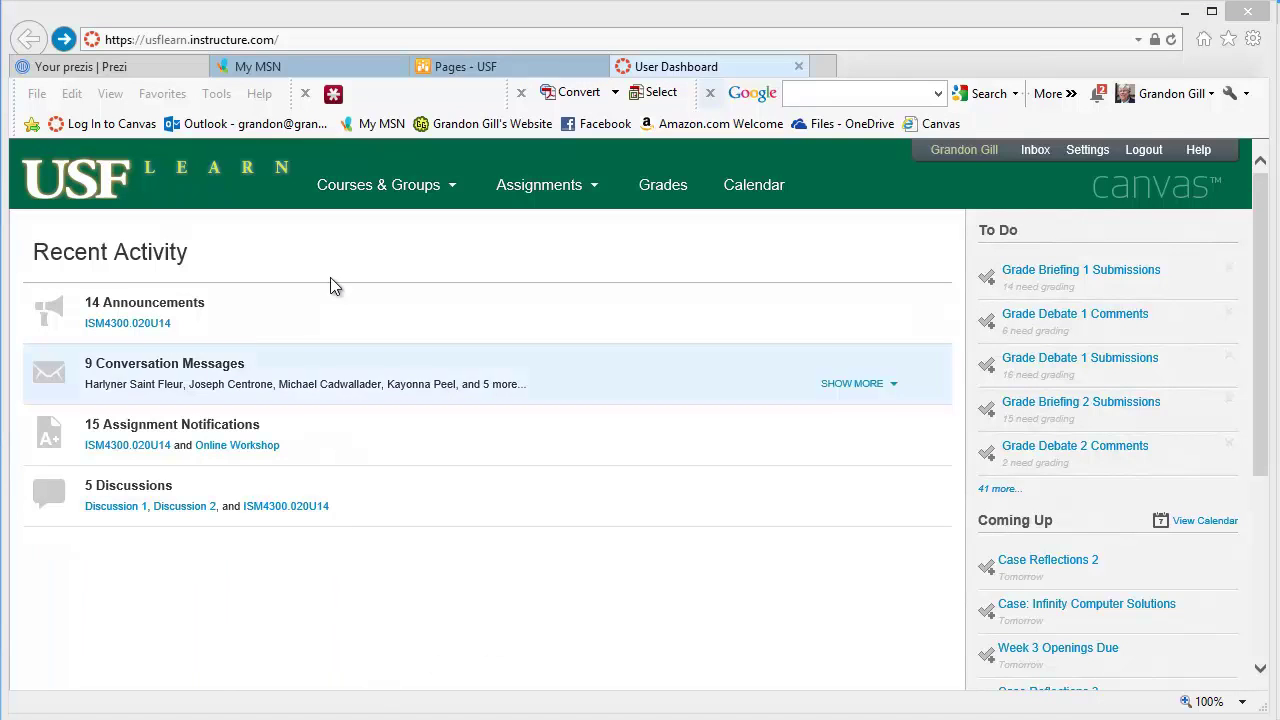
Open the Online Teaching Workshop course and go to its Modules page
mouse_move(450, 195)
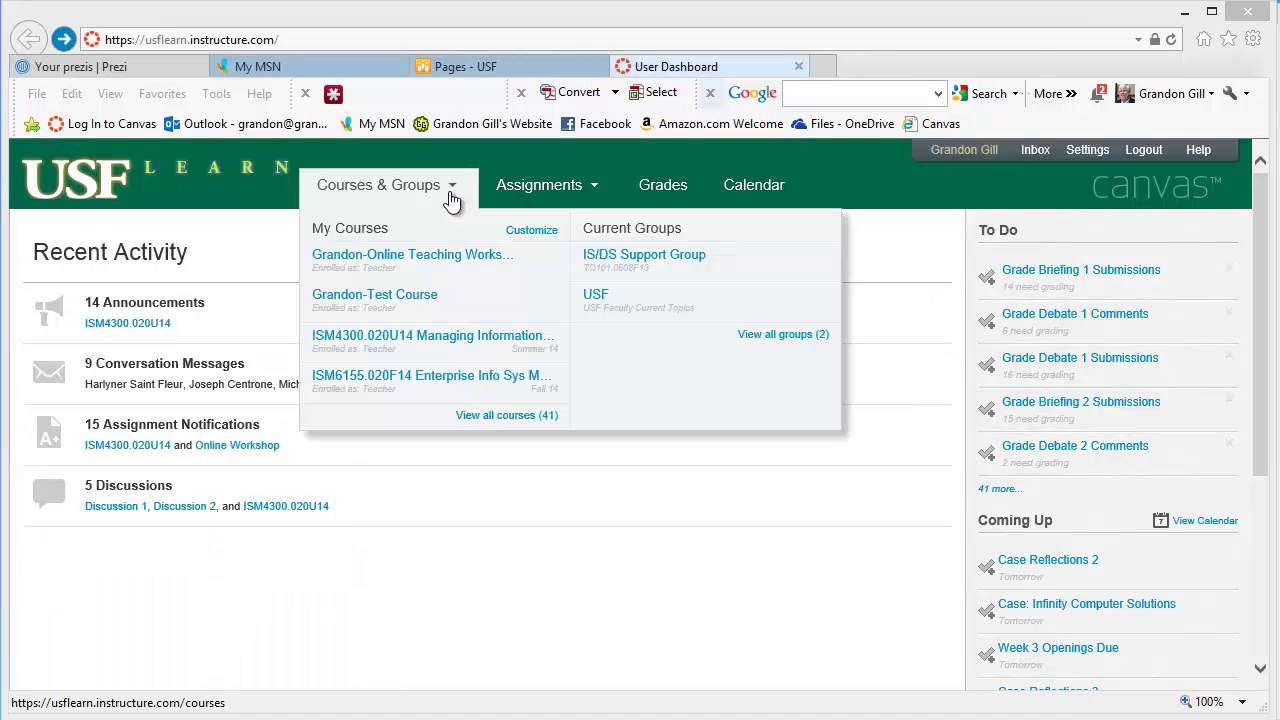
left_click(445, 262)
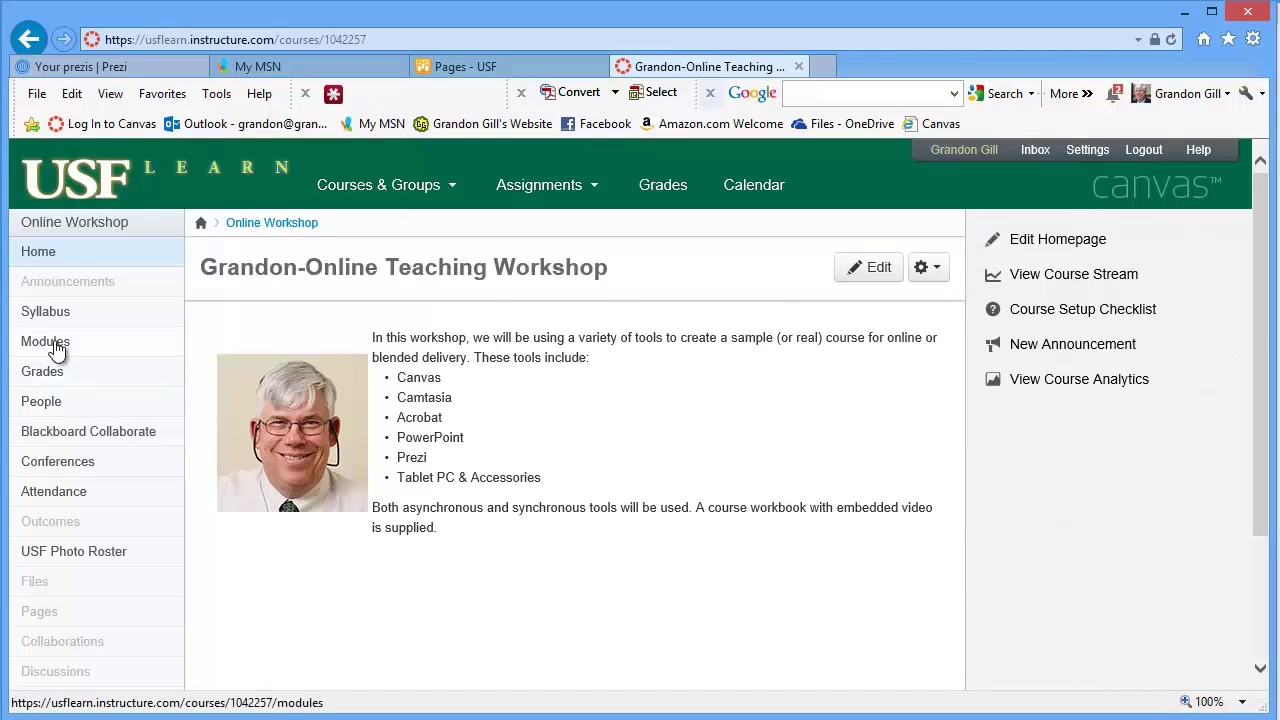
scroll(105, 578, "down", 3)
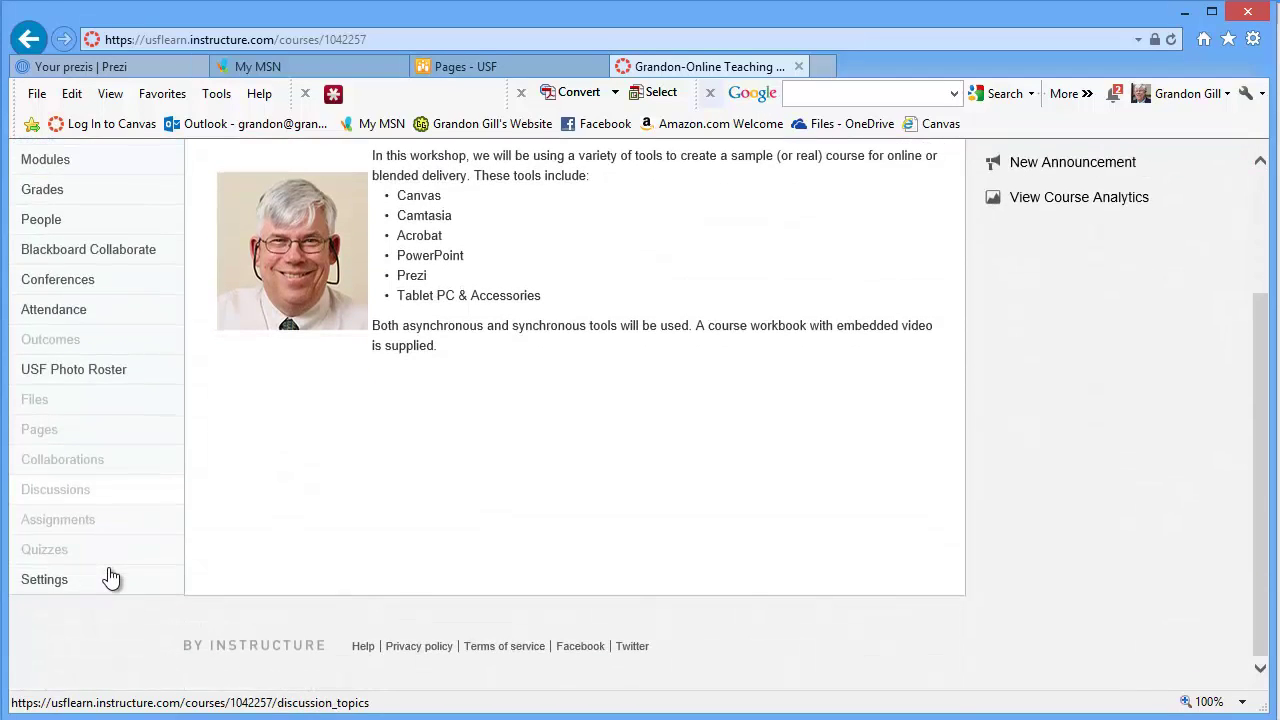
scroll(80, 509, "up", 3)
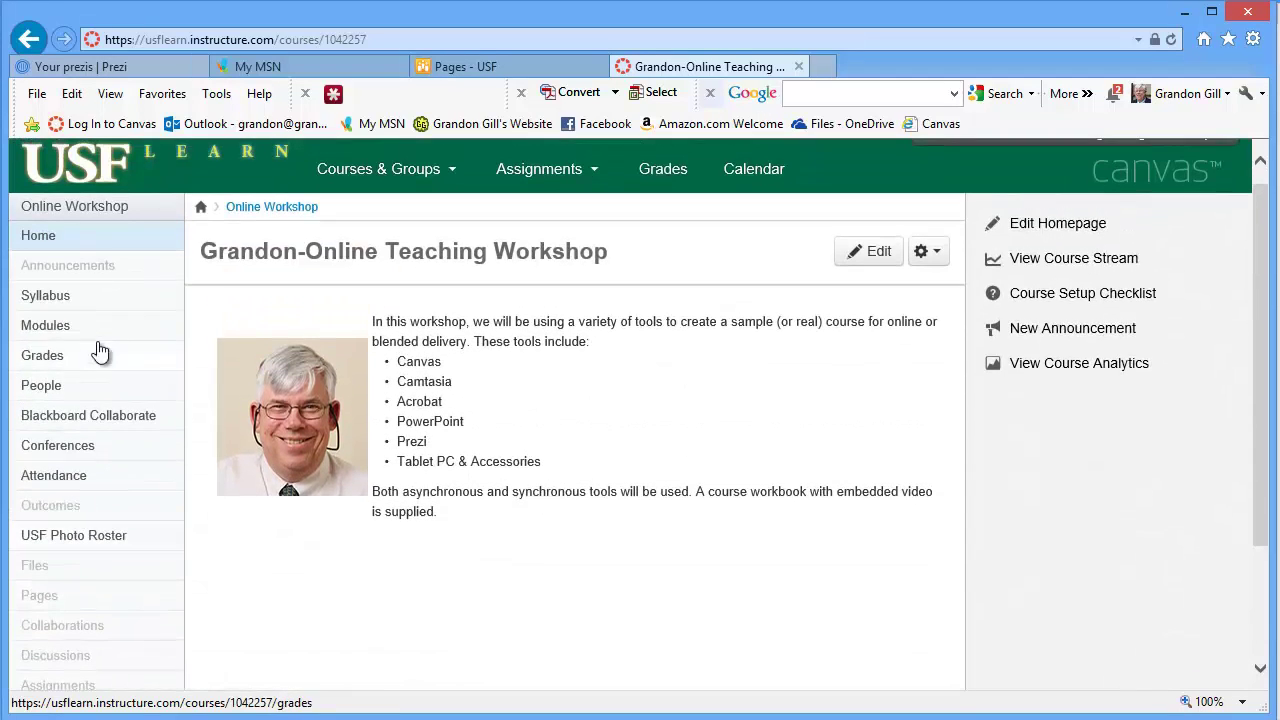
left_click(45, 326)
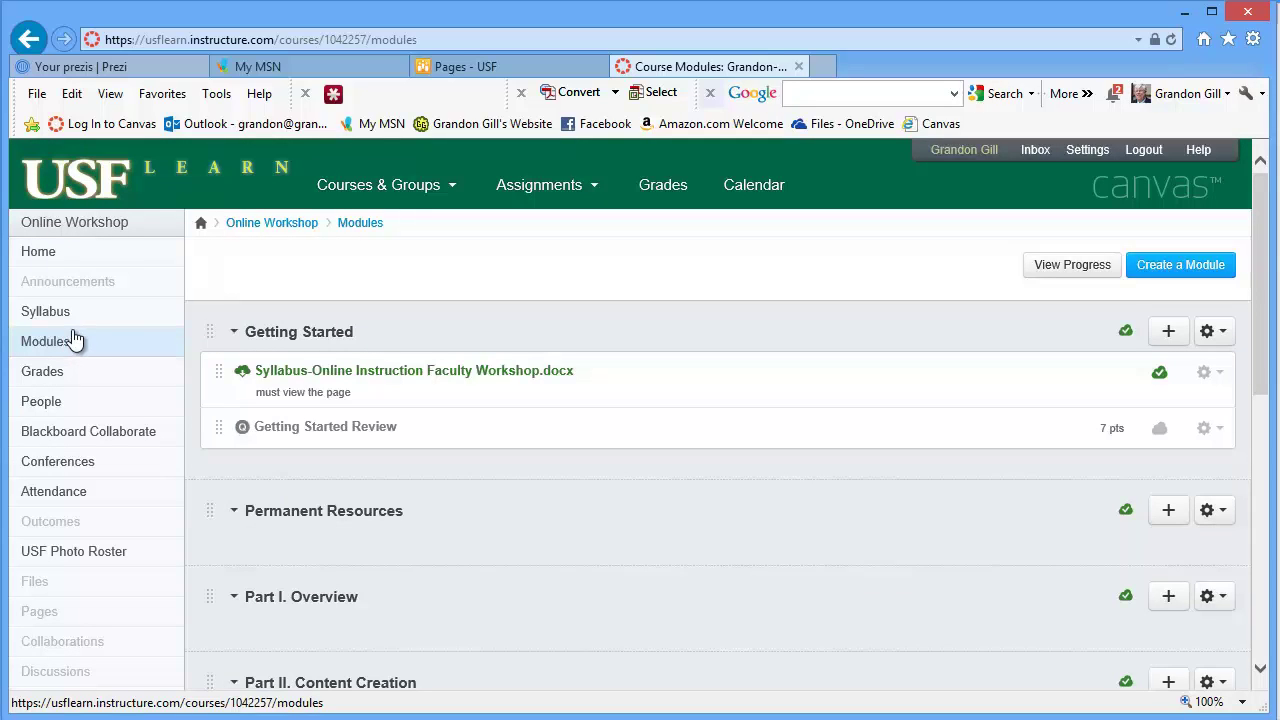
Create a new Assignment item named '1.1 Background Form' in the Part I. Overview module
left_click(1168, 598)
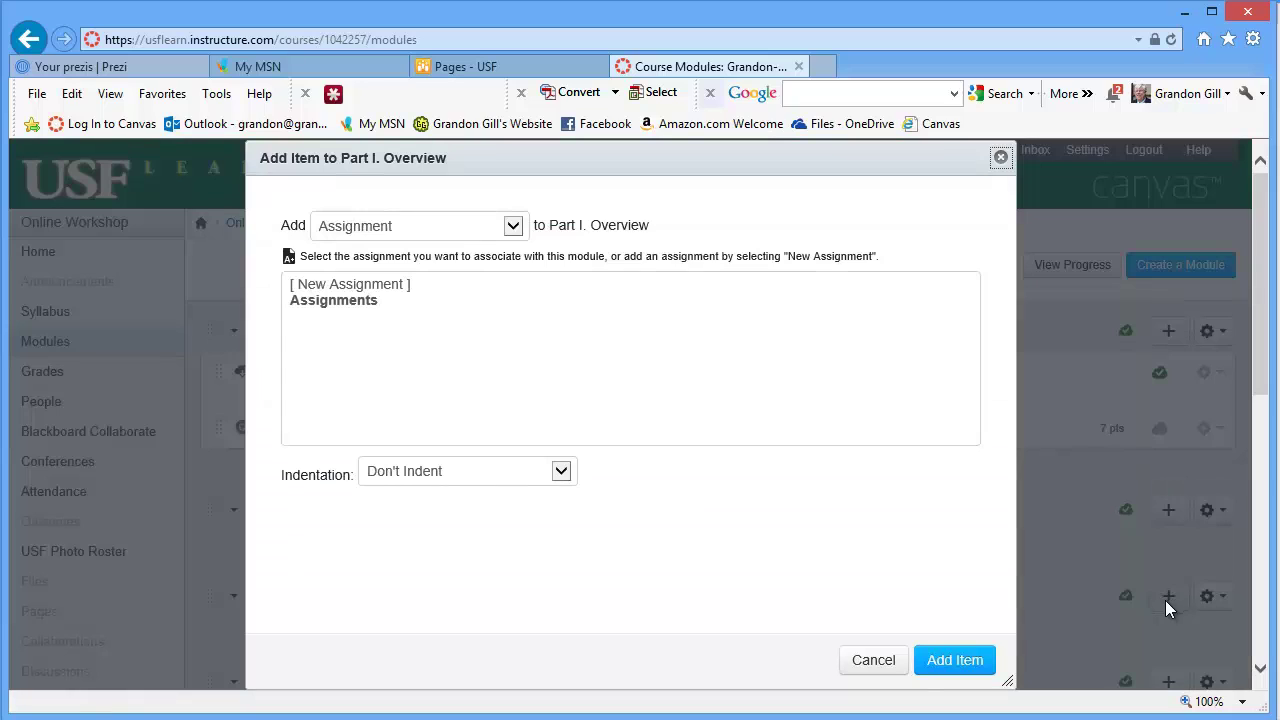
left_click(516, 227)
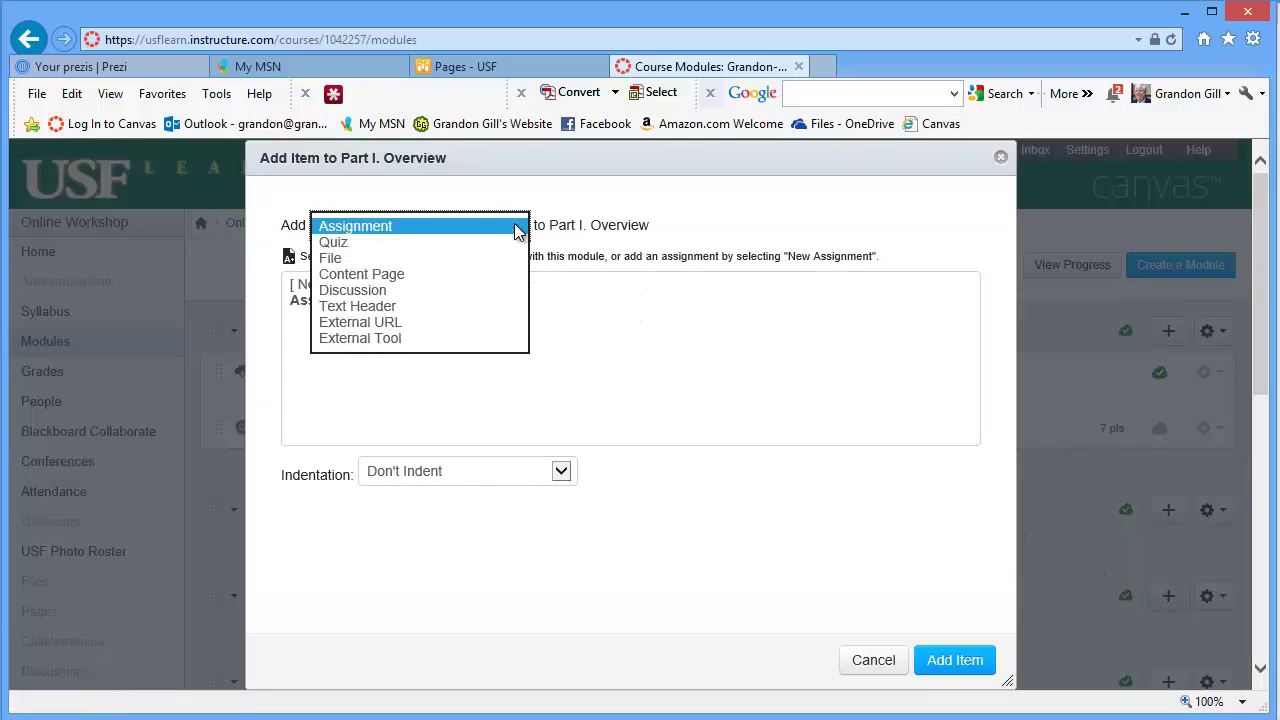
left_click(517, 230)
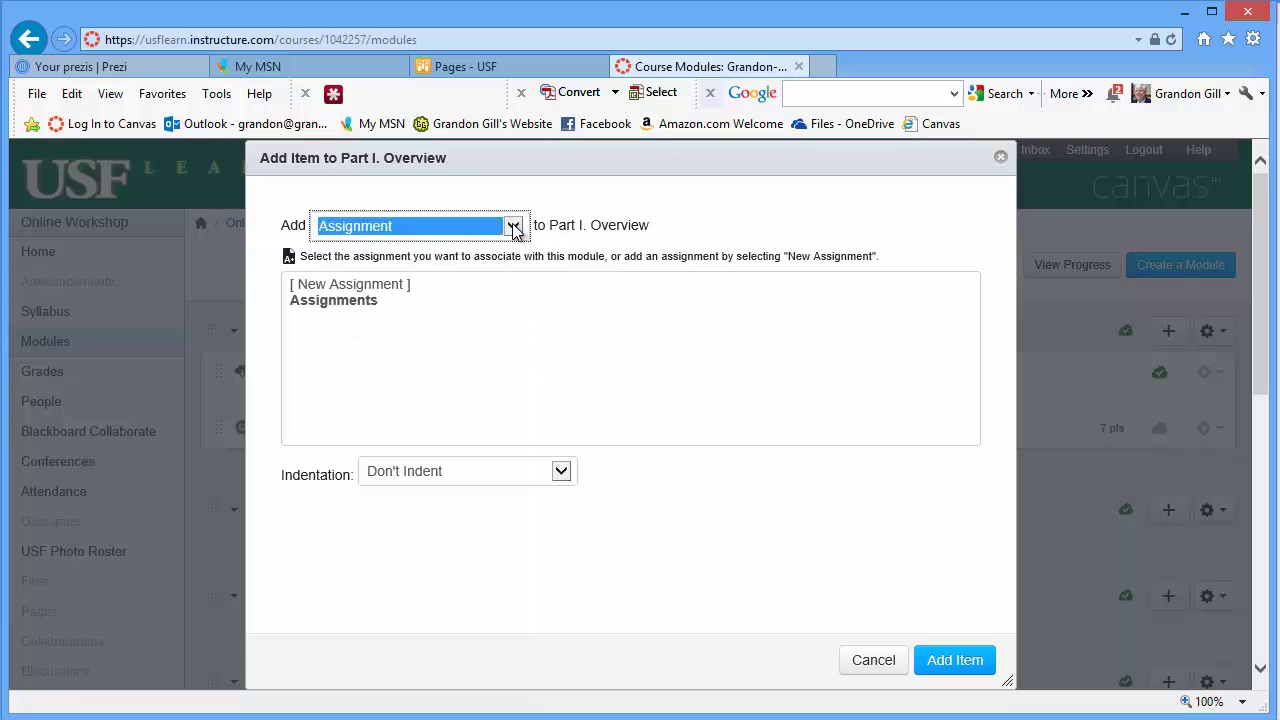
left_click(371, 286)
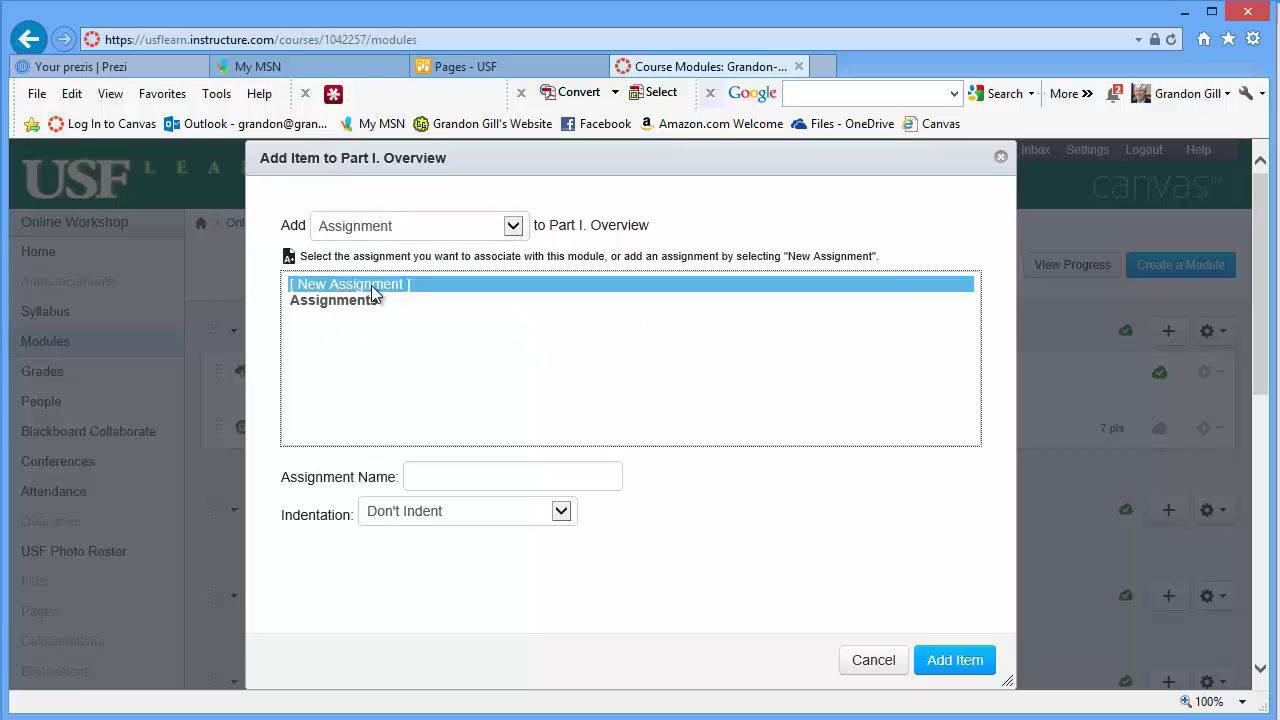
left_click(454, 477)
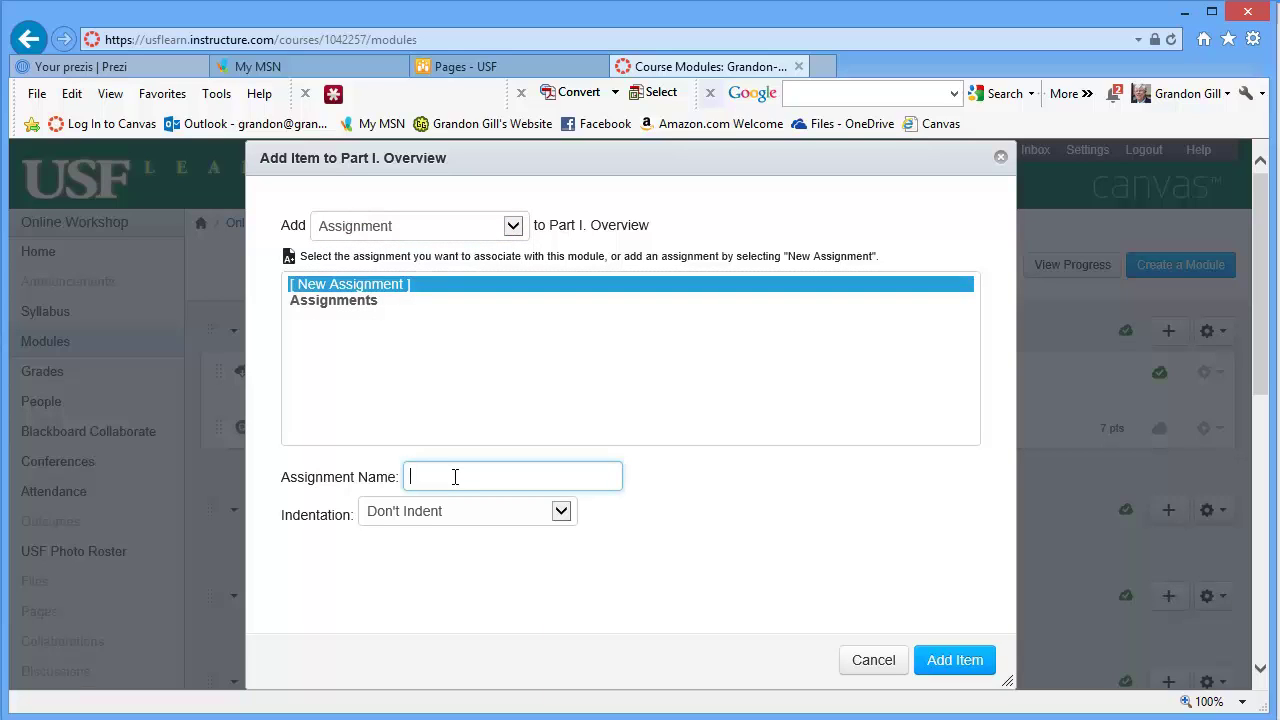
type("1.1 Backgrpou")
key("BackSpace")
key("BackSpace")
key("BackSpace")
type("ounf")
key("BackSpace")
key("BackSpace")
type("d Form")
left_click(948, 664)
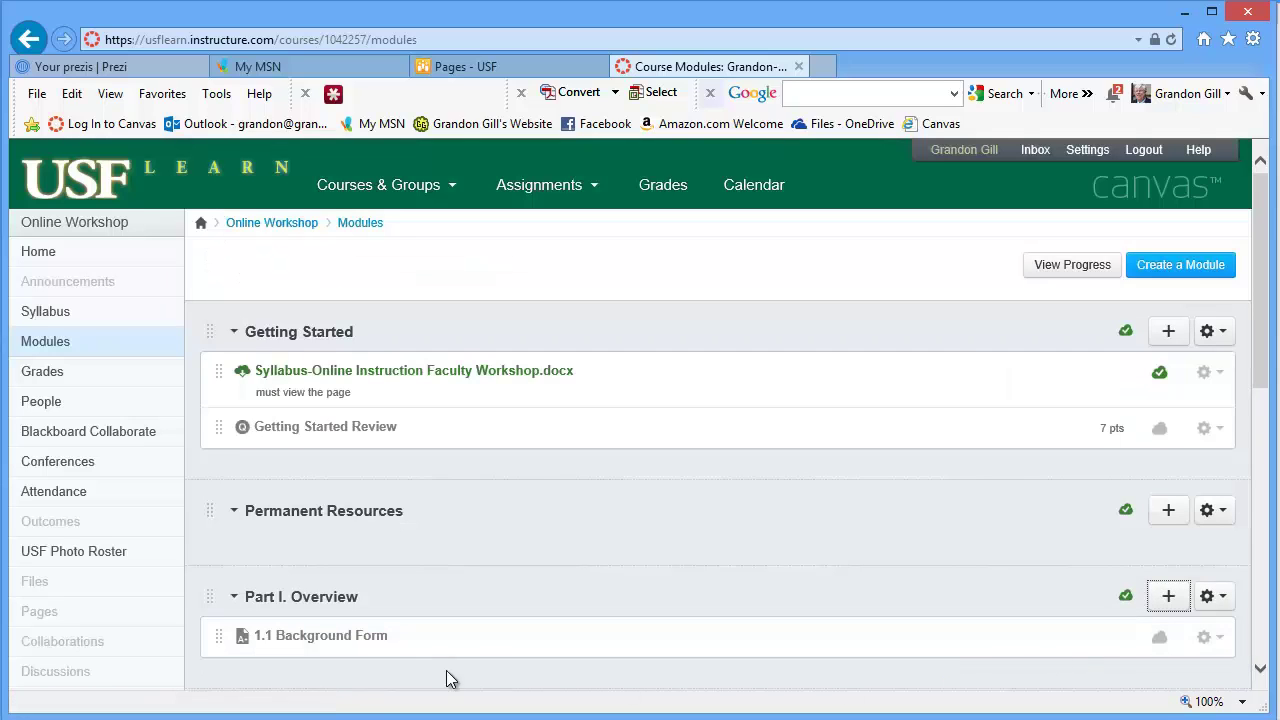
Open the 1.1 Background Form assignment from the Part I. Overview module
left_click(357, 643)
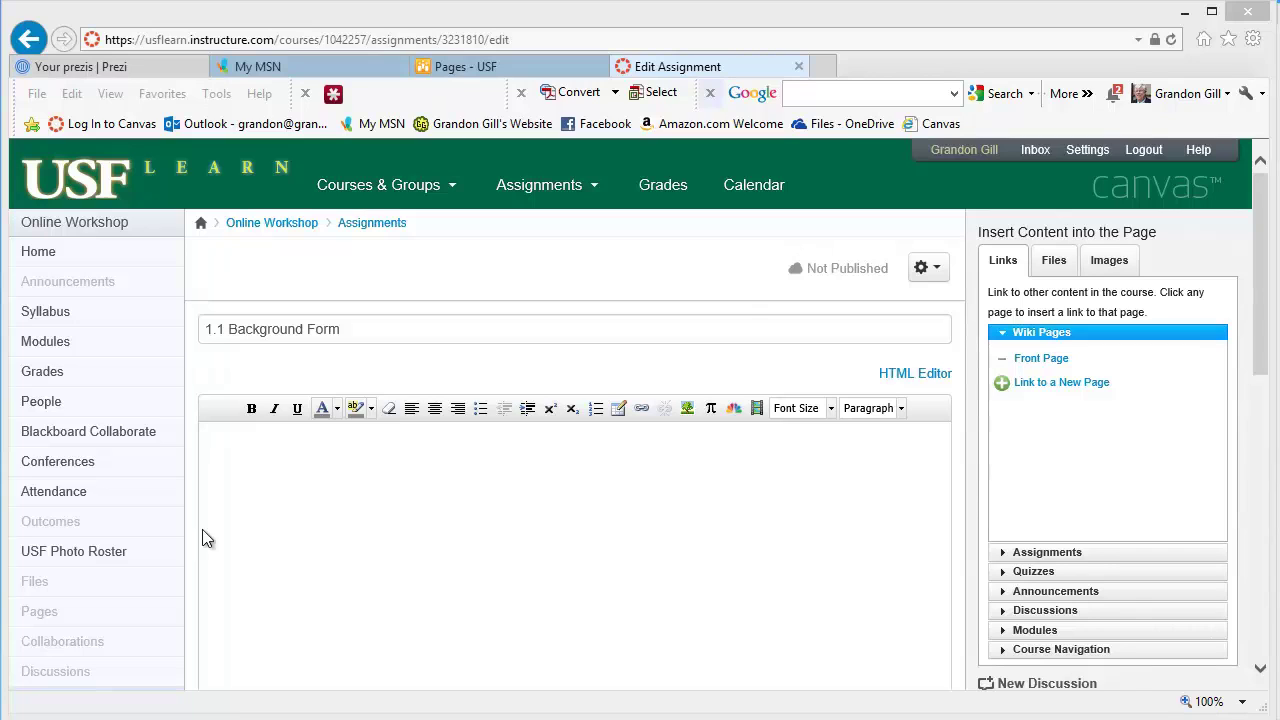
Paste the objectives and instructions into the description and remove the gaps before both objectives
left_click(252, 451)
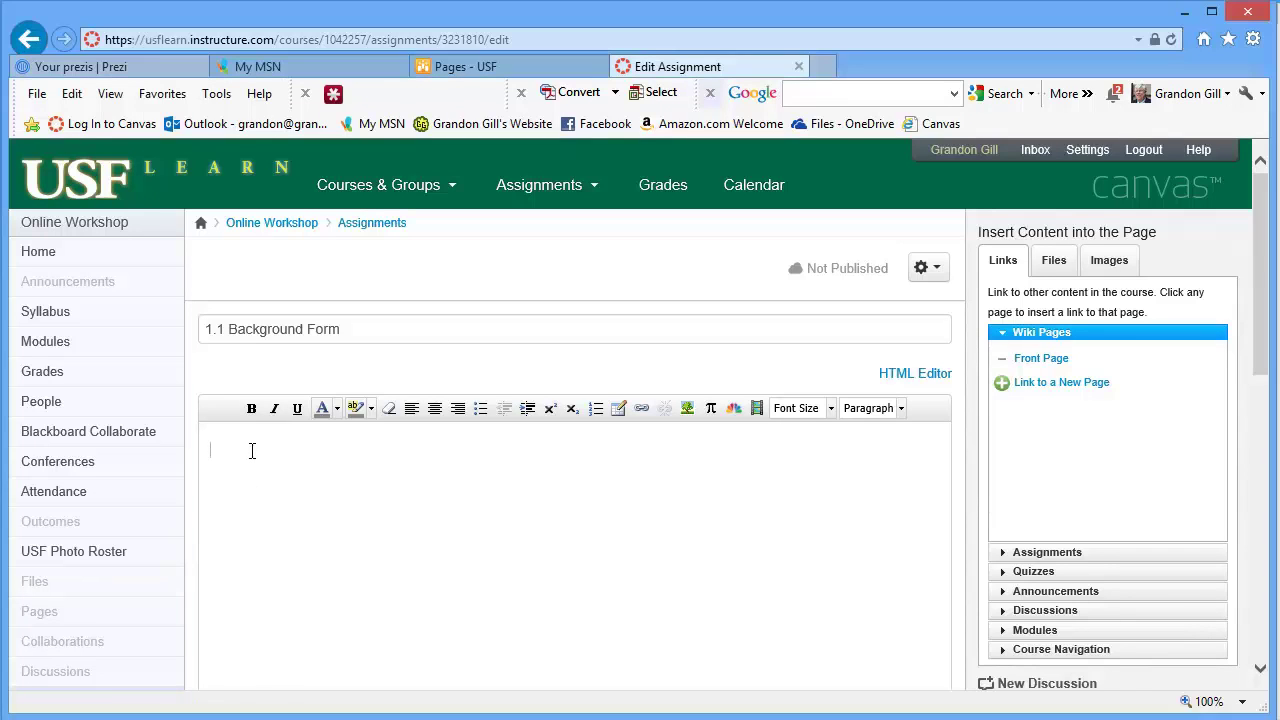
type("Learning Objectives Reflect on personal objectives for the course Submit a form-based assignment Instructions Download the \"Background Form\" from Part I Type your responses in the boxes provided in that form Save your file, then attach it to the \"Background Form\" assignment in Canvas")
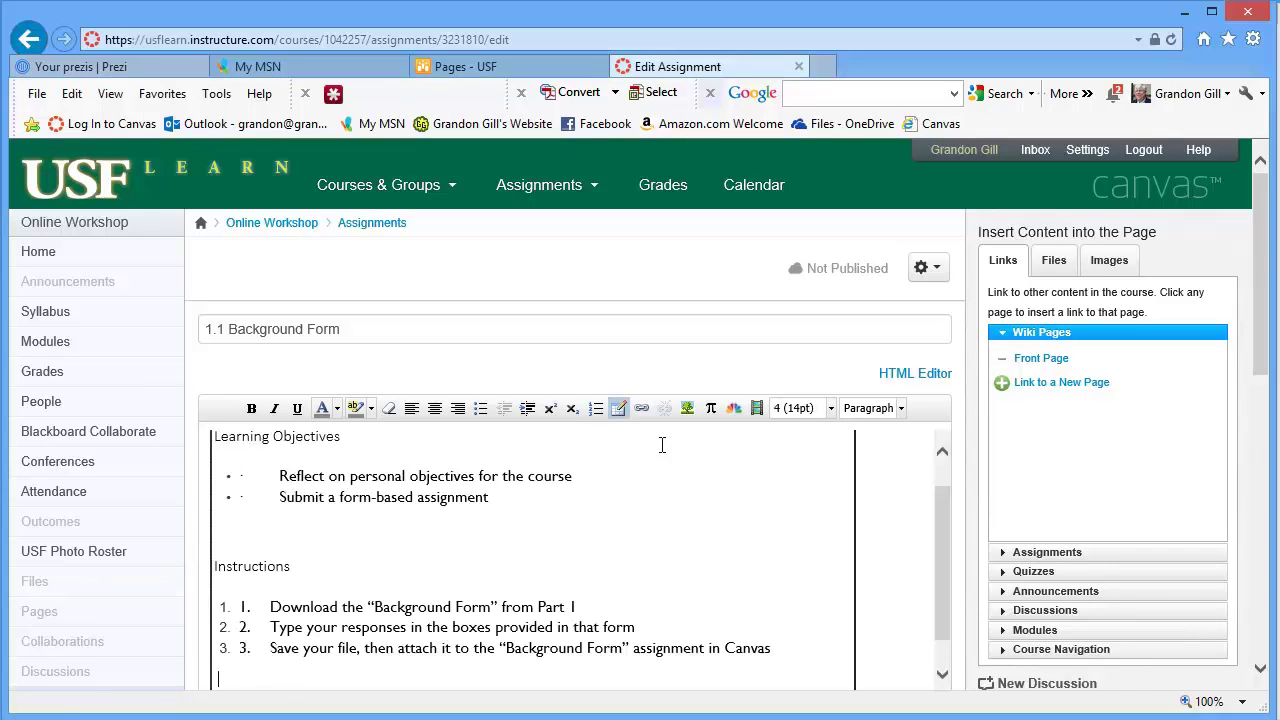
left_click_drag(943, 578, 930, 476)
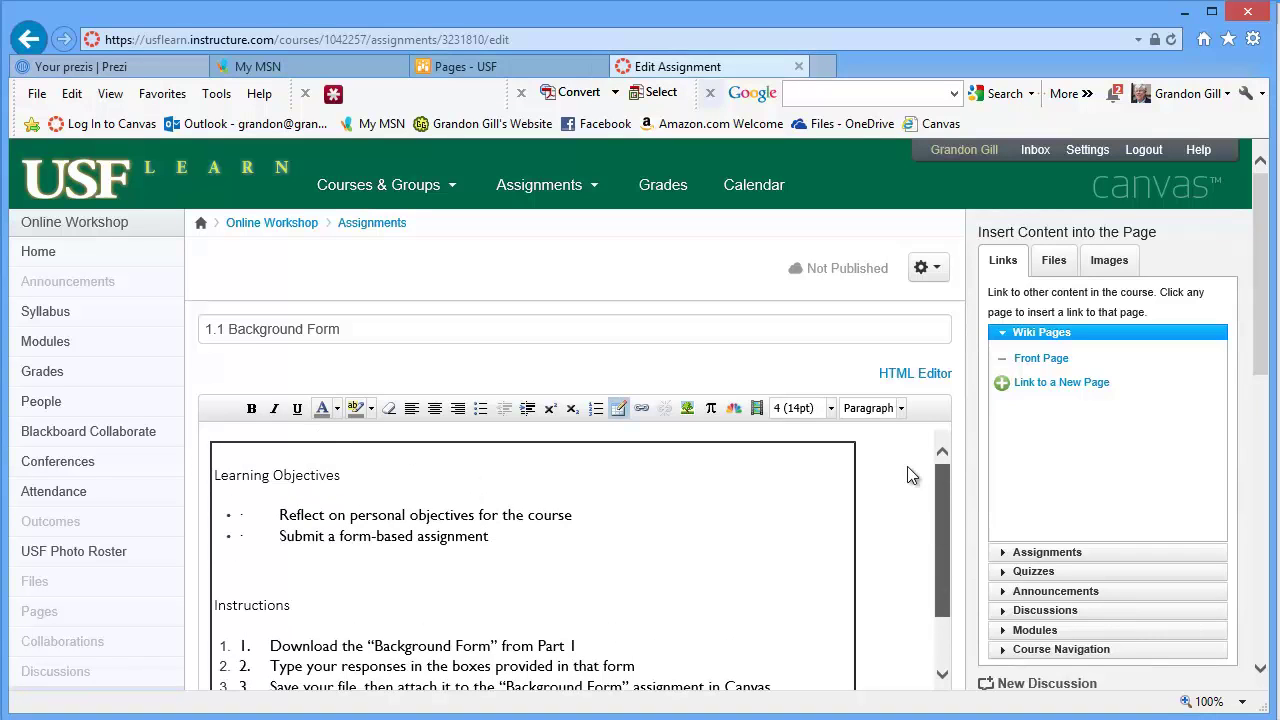
left_click(238, 515)
key("BackSpace")
key("BackSpace")
key("BackSpace")
key("BackSpace")
key("BackSpace")
key("BackSpace")
key("BackSpace")
key("BackSpace")
key("BackSpace")
key("BackSpace")
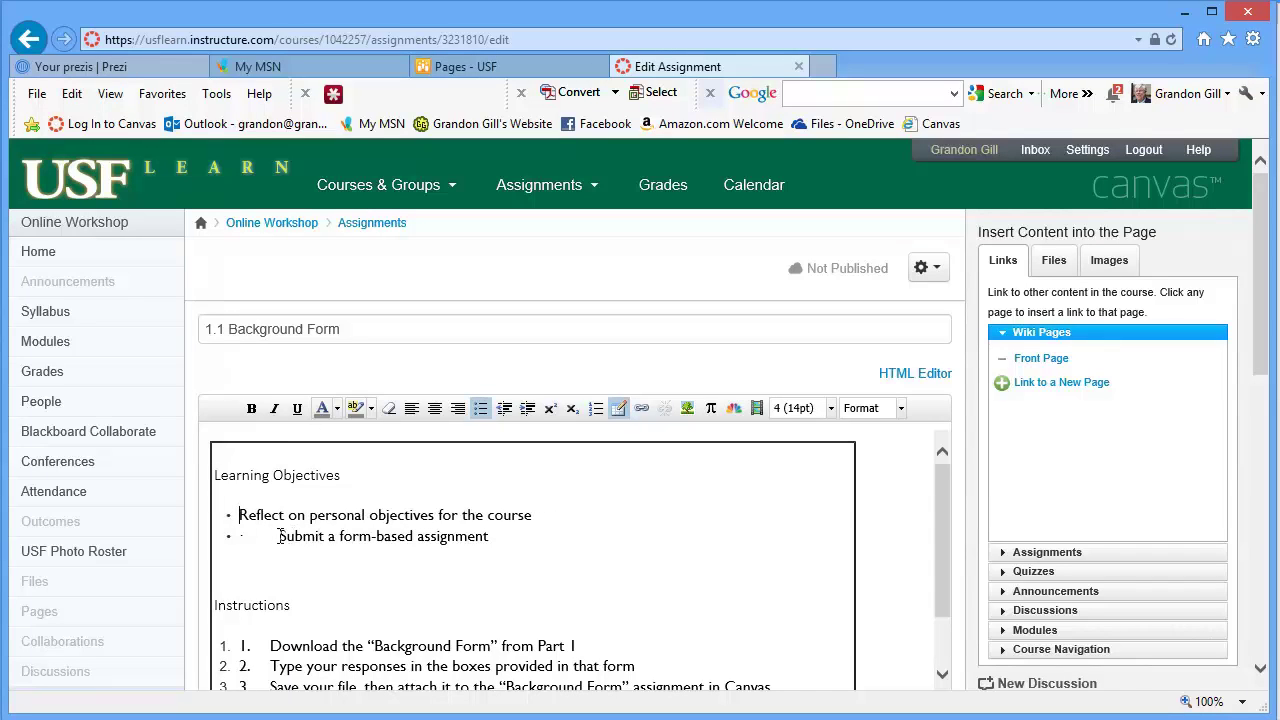
left_click(281, 537)
key("BackSpace")
key("BackSpace")
key("BackSpace")
key("BackSpace")
key("BackSpace")
key("BackSpace")
key("BackSpace")
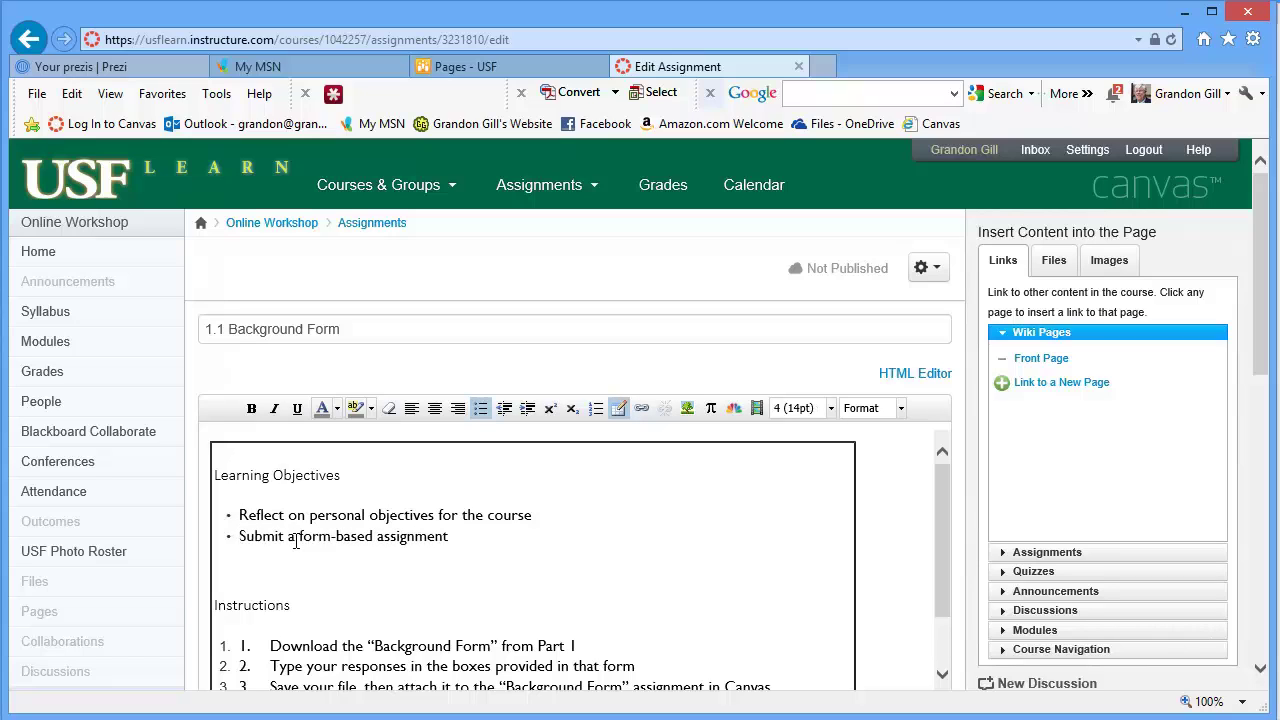
Delete the duplicate 1., 2. and 3. numbers from the three numbered instructions
left_click_drag(270, 646, 239, 648)
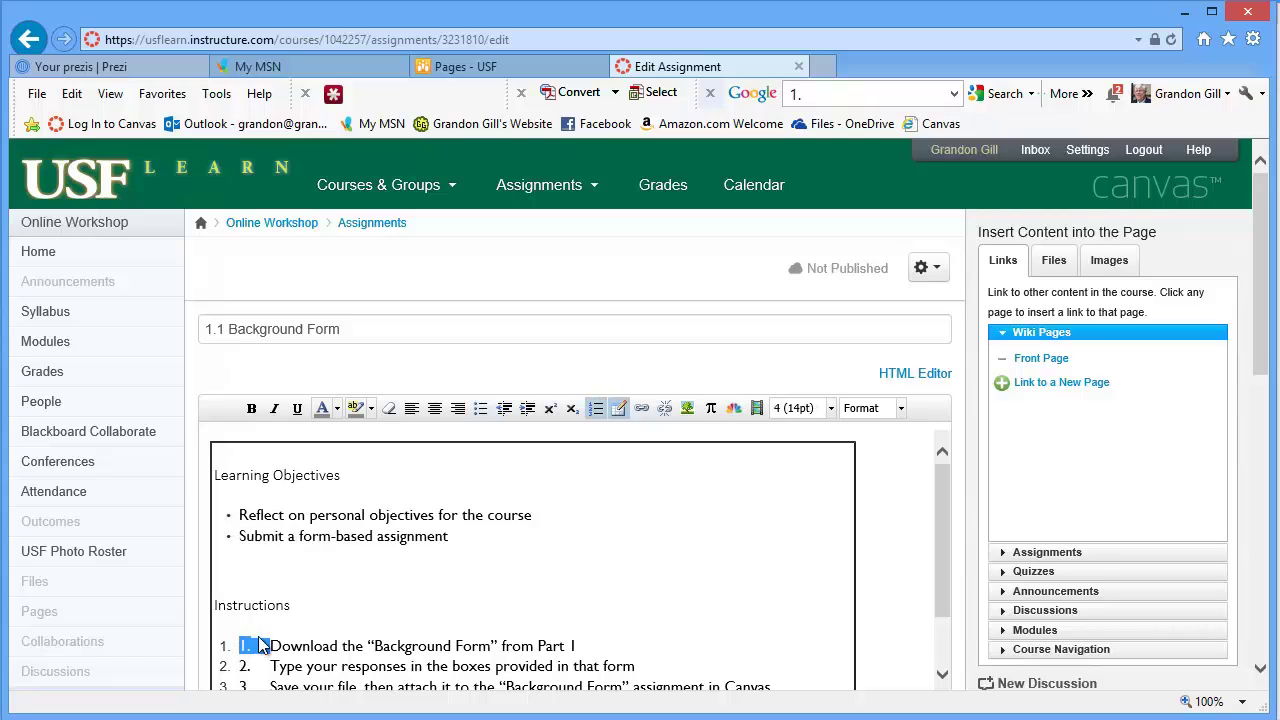
key("BackSpace")
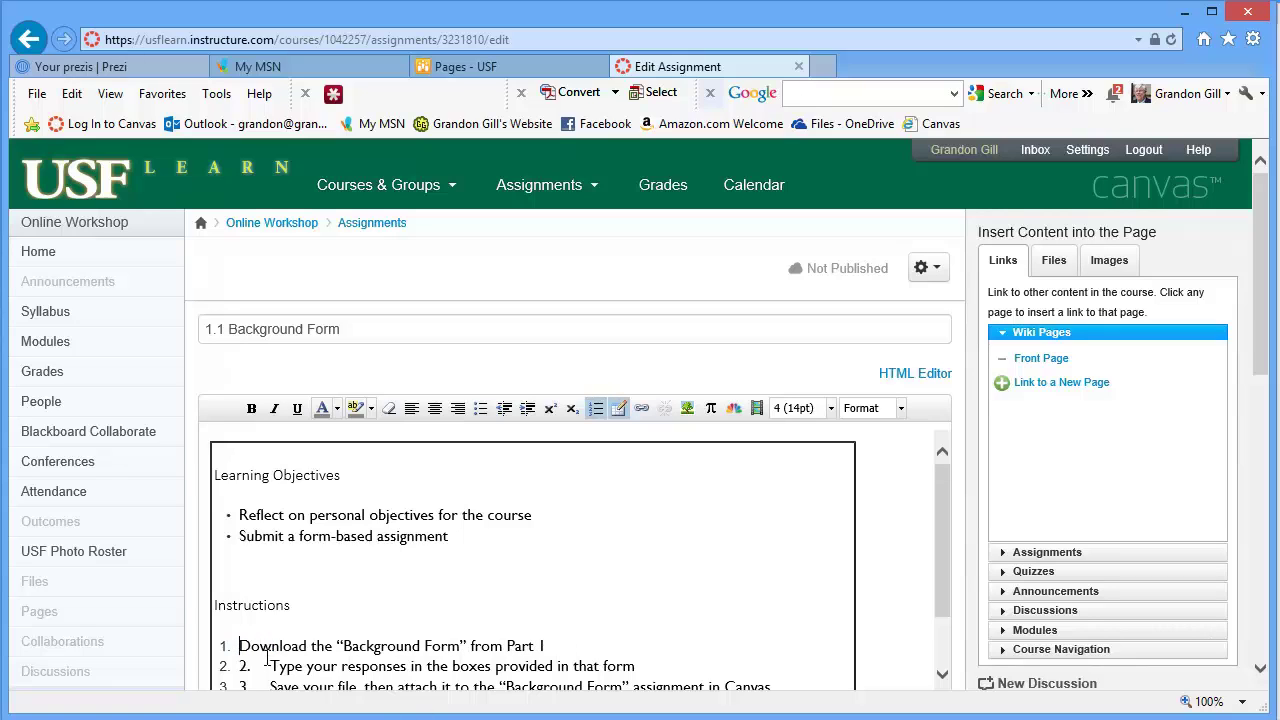
left_click_drag(270, 666, 238, 667)
key("BackSpace")
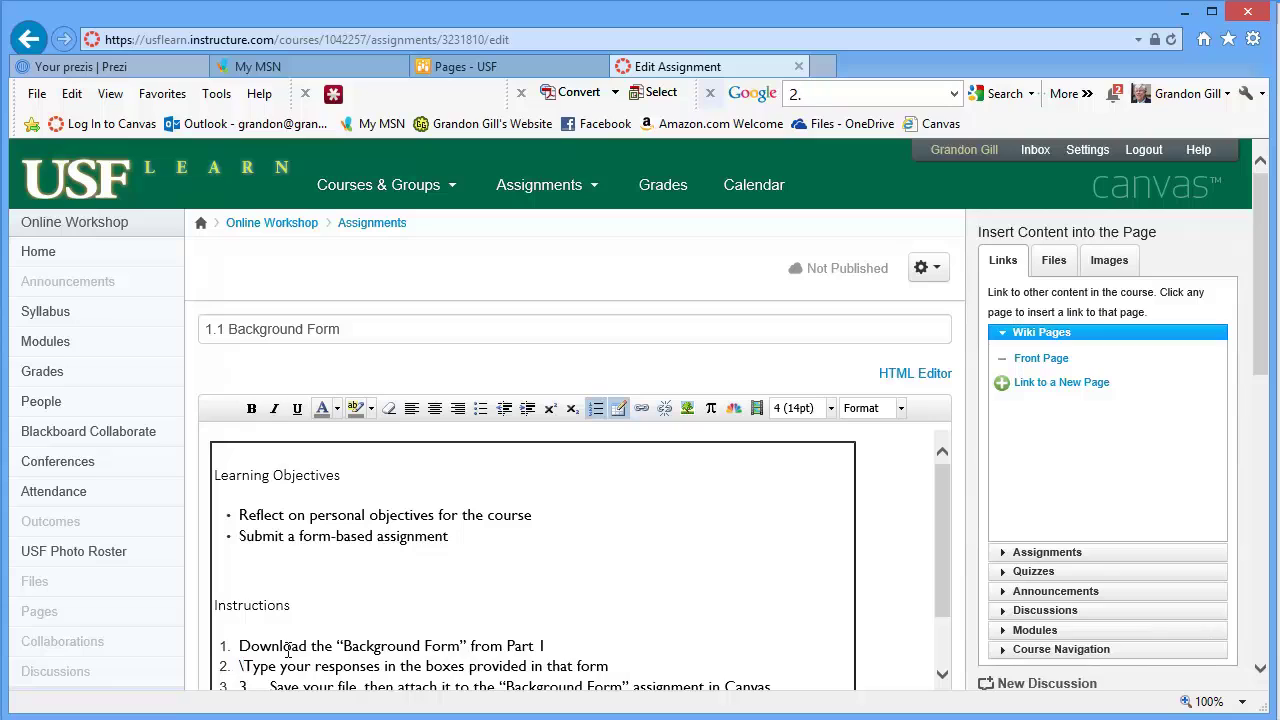
key("BackSpace")
left_click_drag(942, 599, 931, 666)
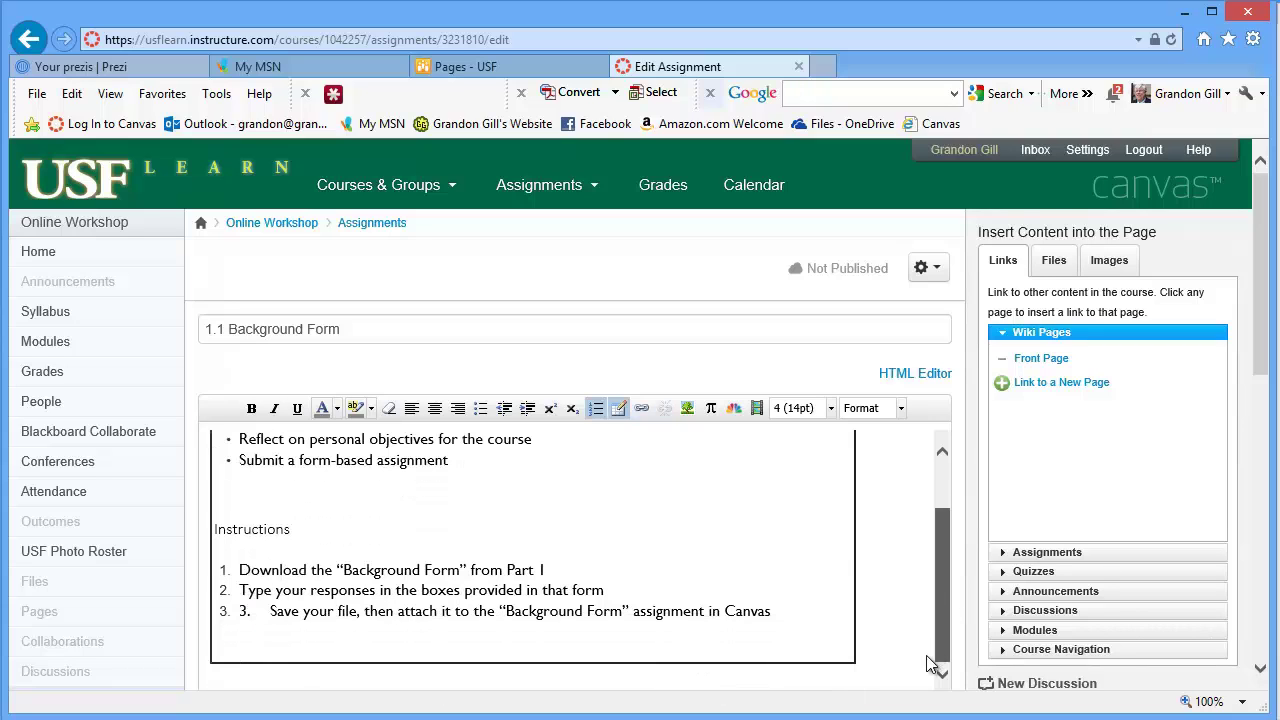
left_click_drag(271, 611, 243, 620)
key("BackSpace")
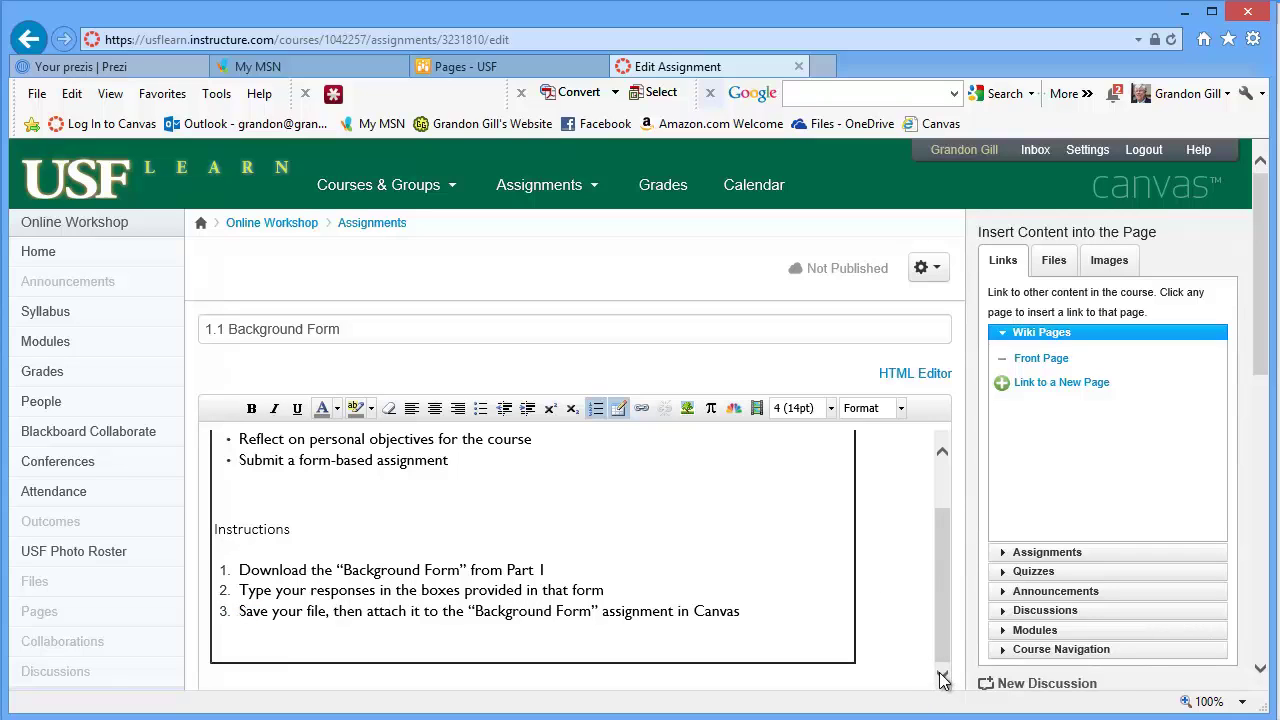
left_click_drag(944, 622, 957, 519)
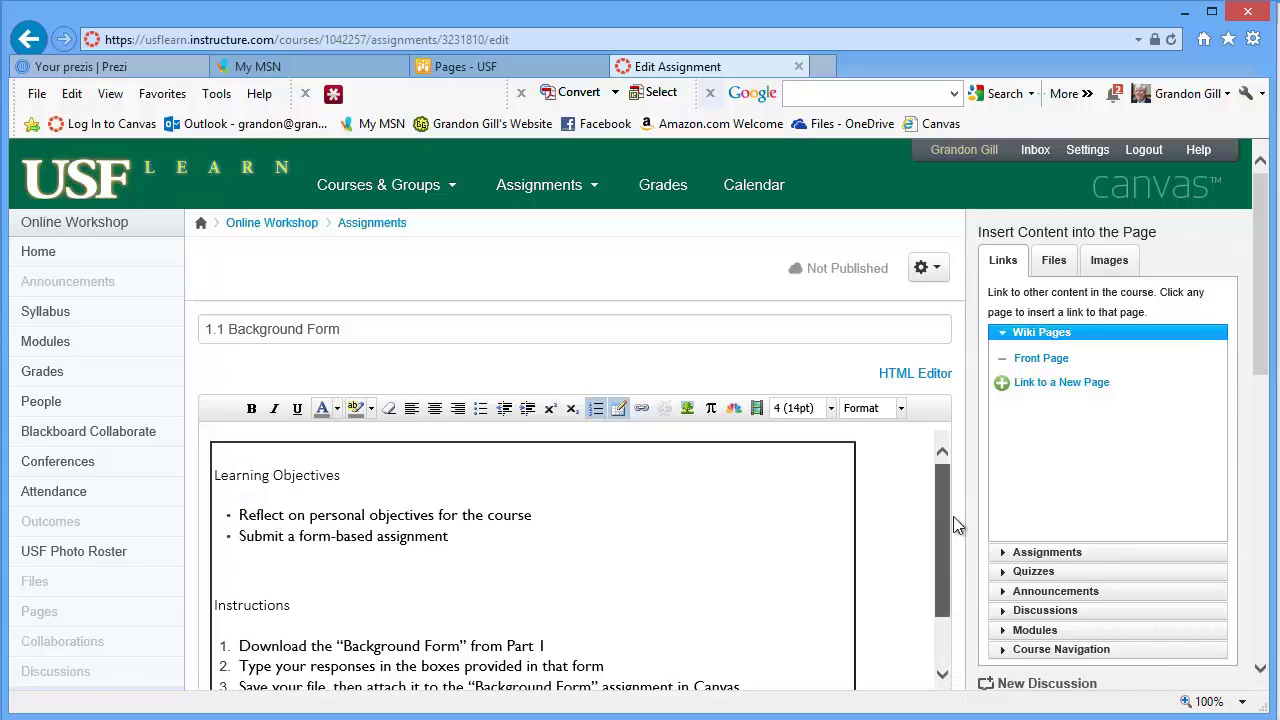
Set the assignment to Online submission with File Uploads allowed
left_click_drag(1262, 302, 1260, 510)
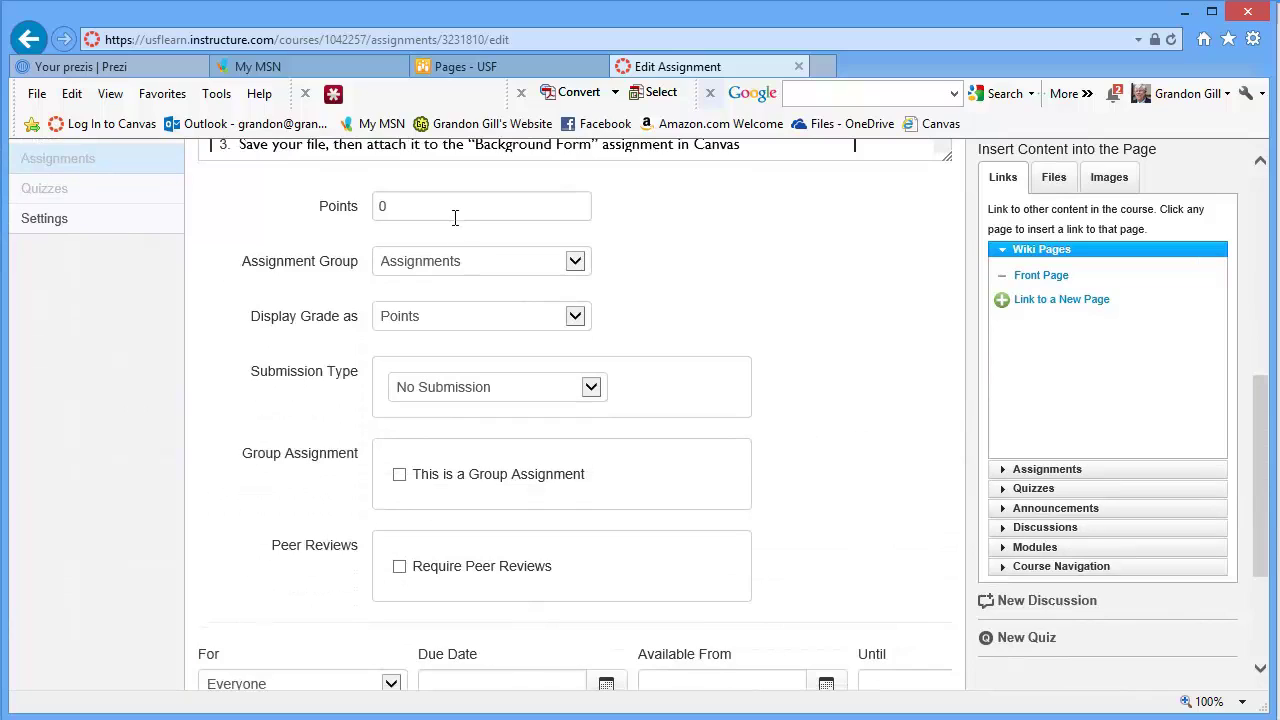
left_click(390, 206)
left_click_drag(390, 206, 360, 204)
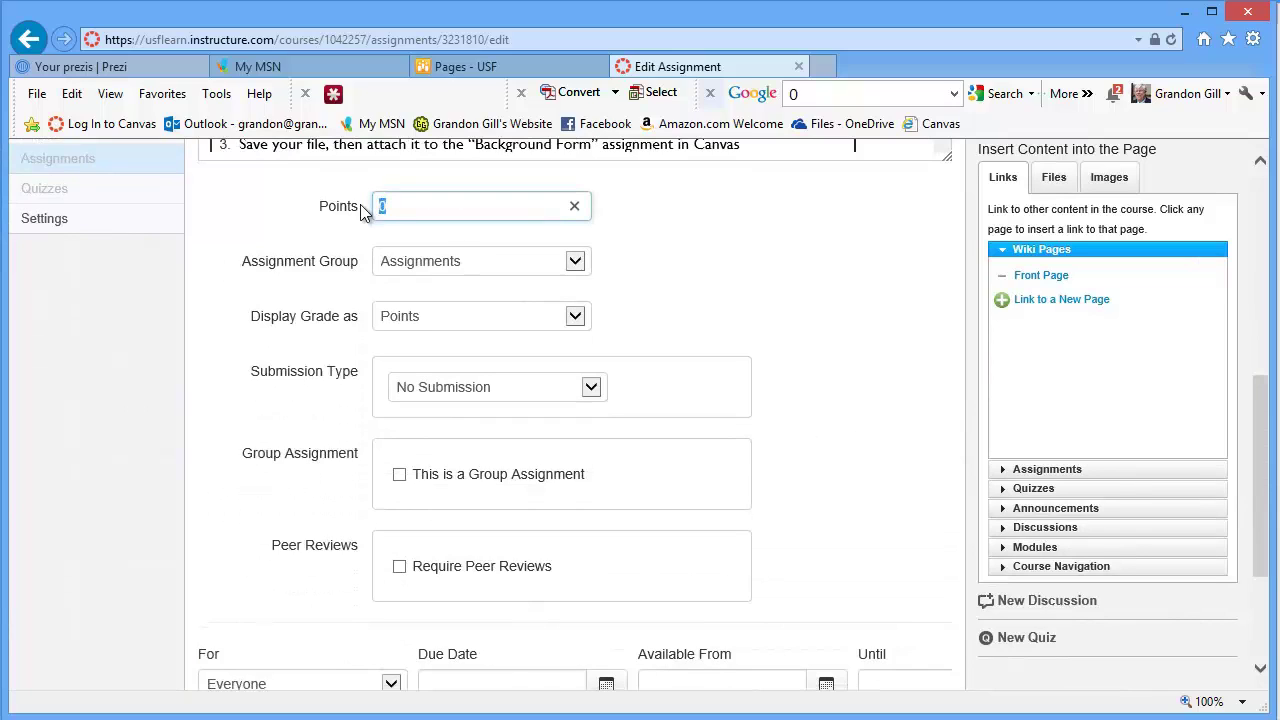
left_click(591, 389)
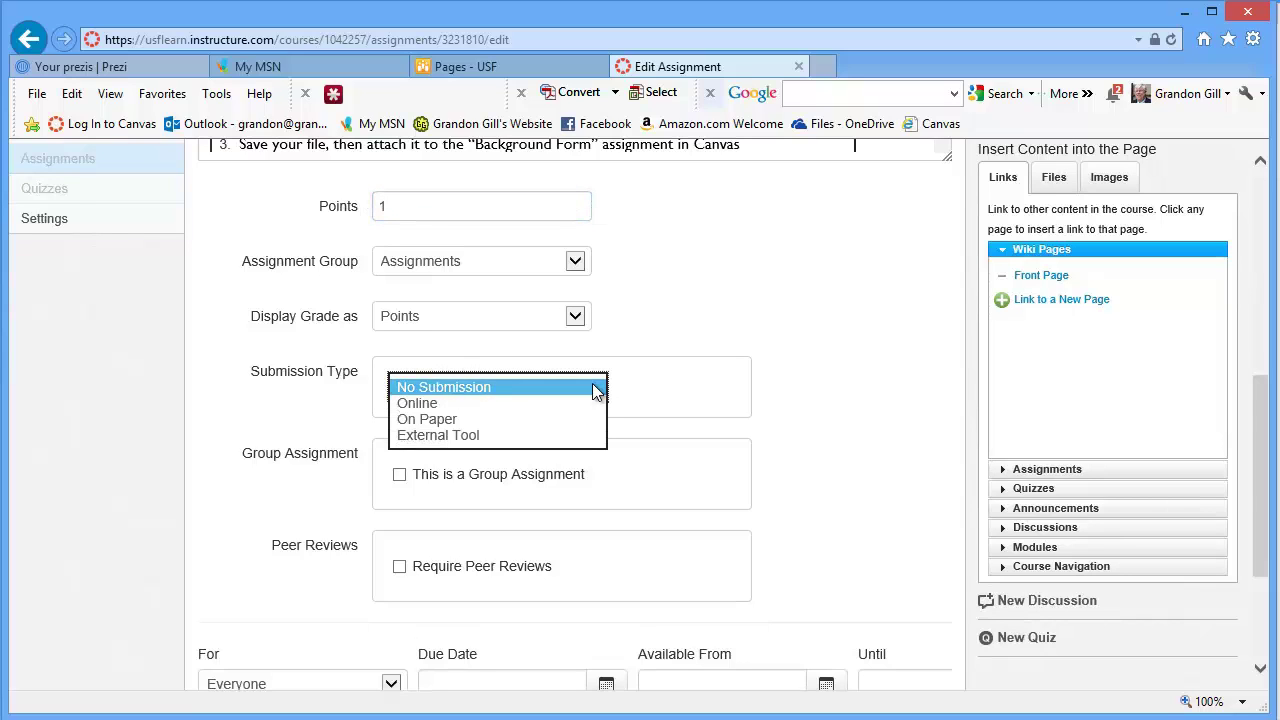
left_click(431, 404)
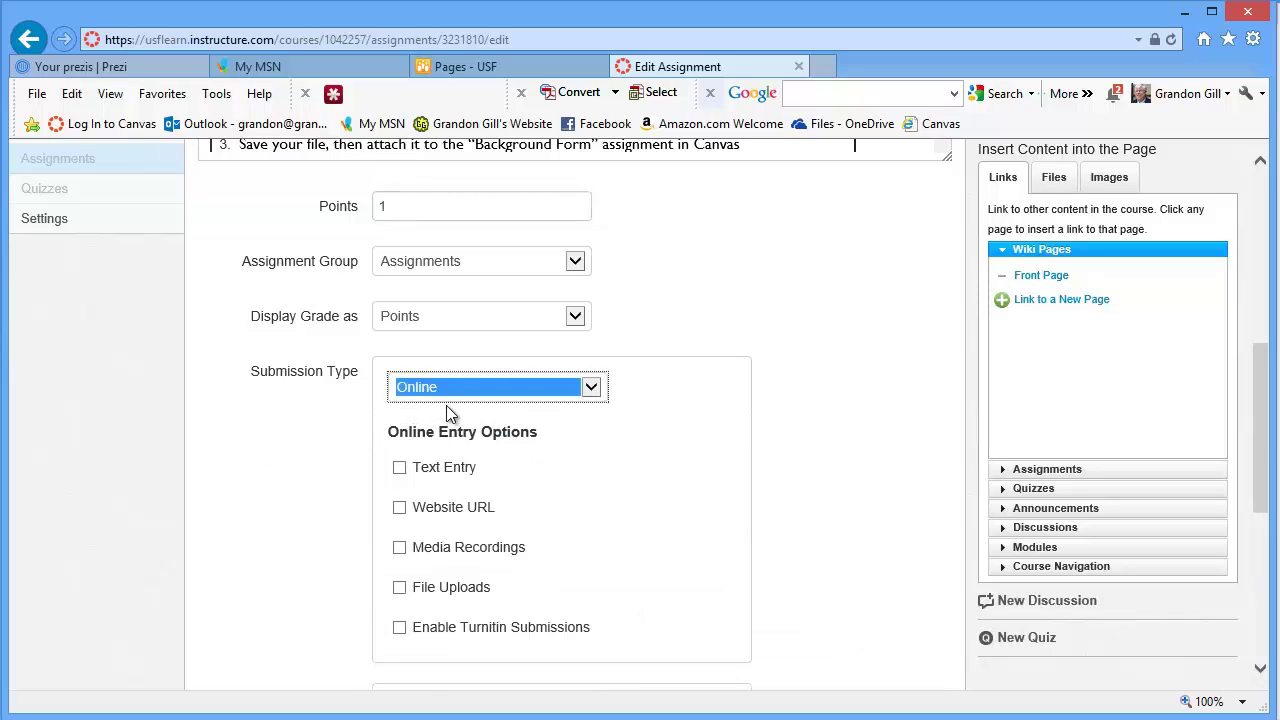
left_click(399, 588)
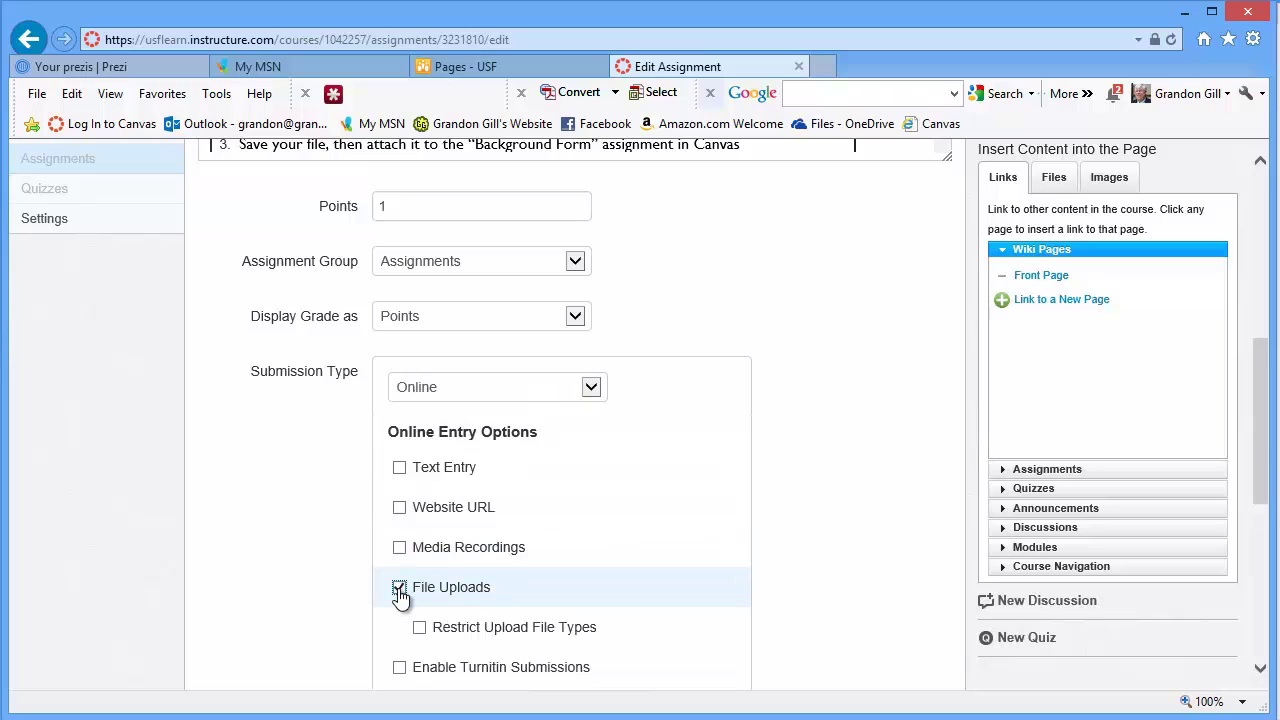
Restrict upload file types to the extensions 'doc, docx'
left_click(419, 630)
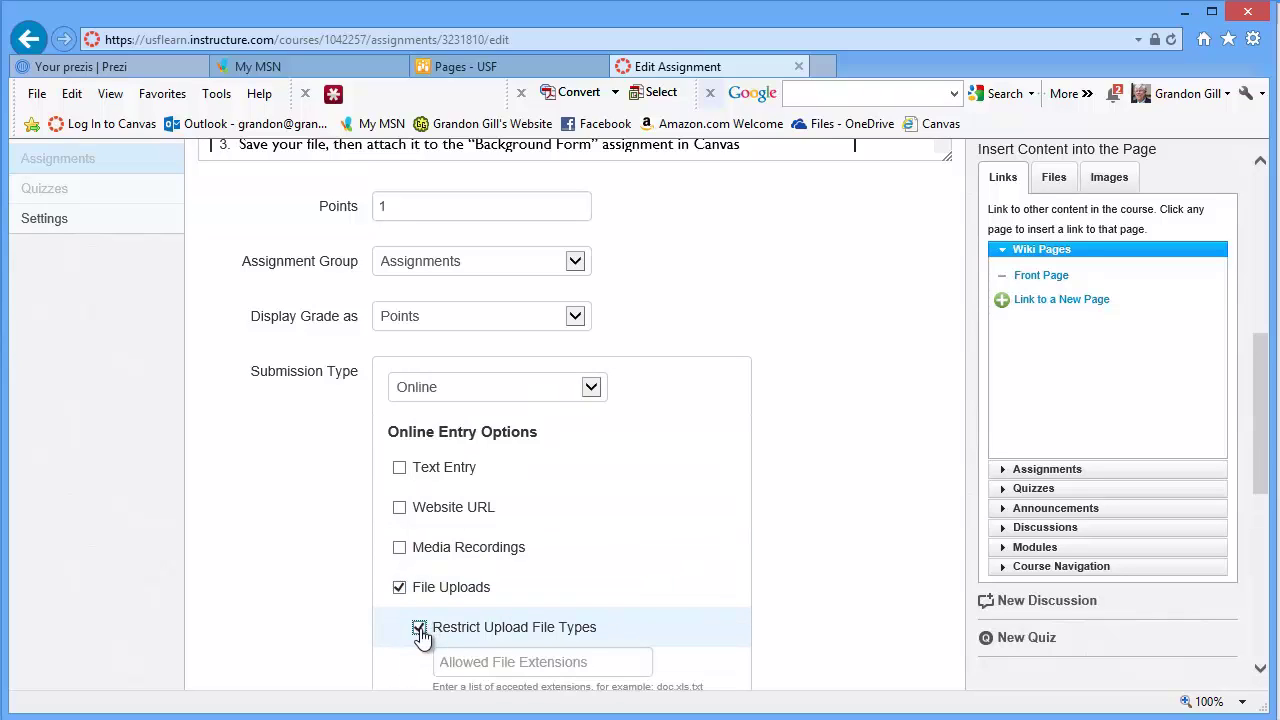
left_click(477, 666)
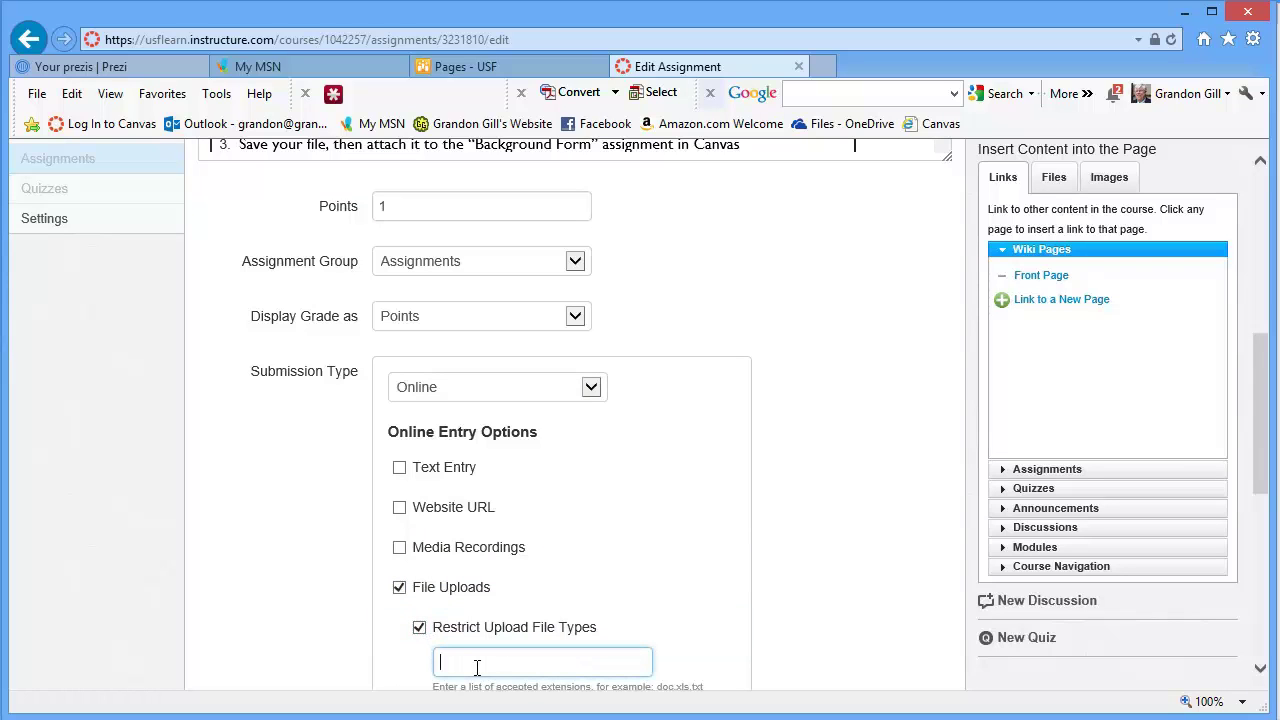
type("doc, docx")
scroll(785, 576, "down", 3)
scroll(785, 584, "down", 2)
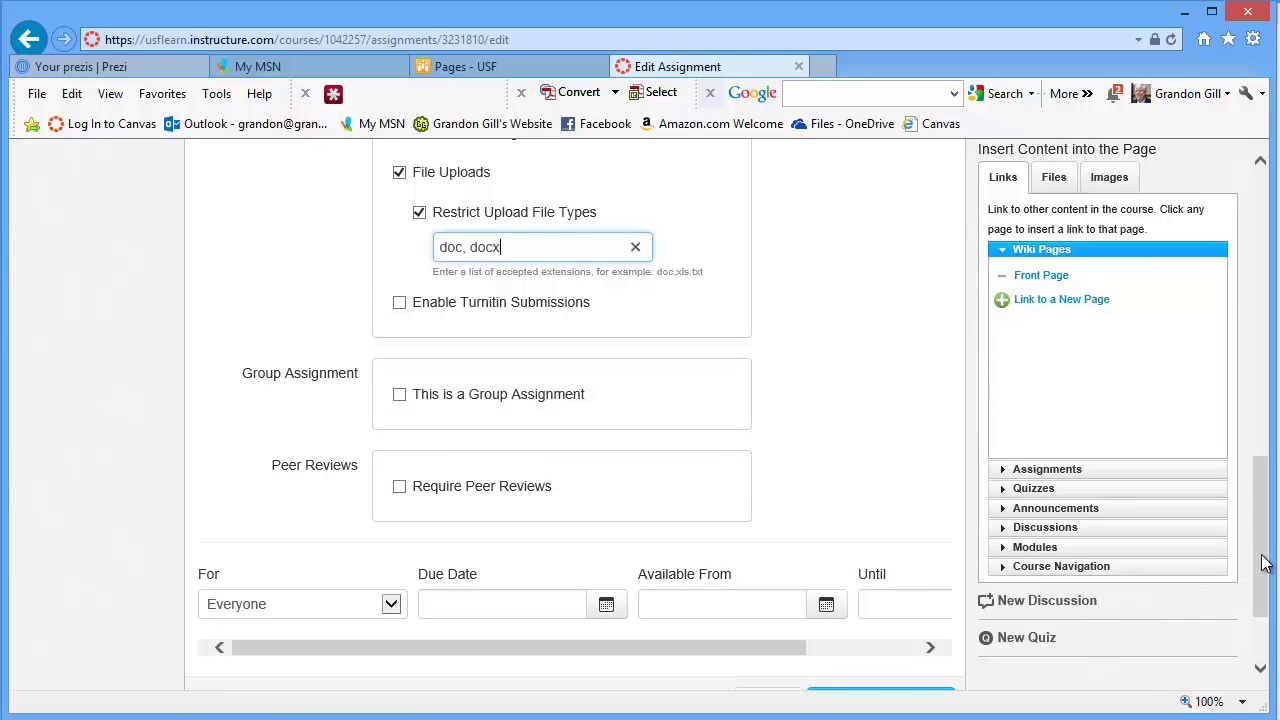
left_click_drag(1271, 557, 1265, 327)
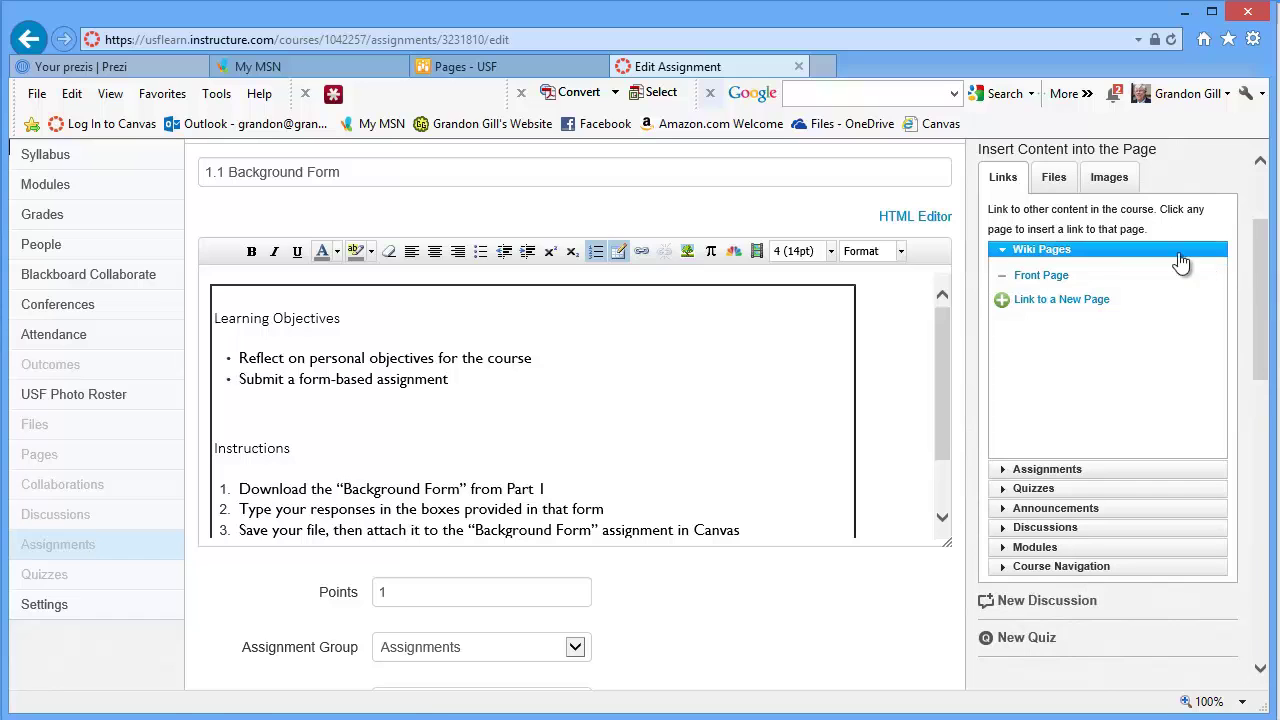
left_click_drag(1265, 290, 1265, 569)
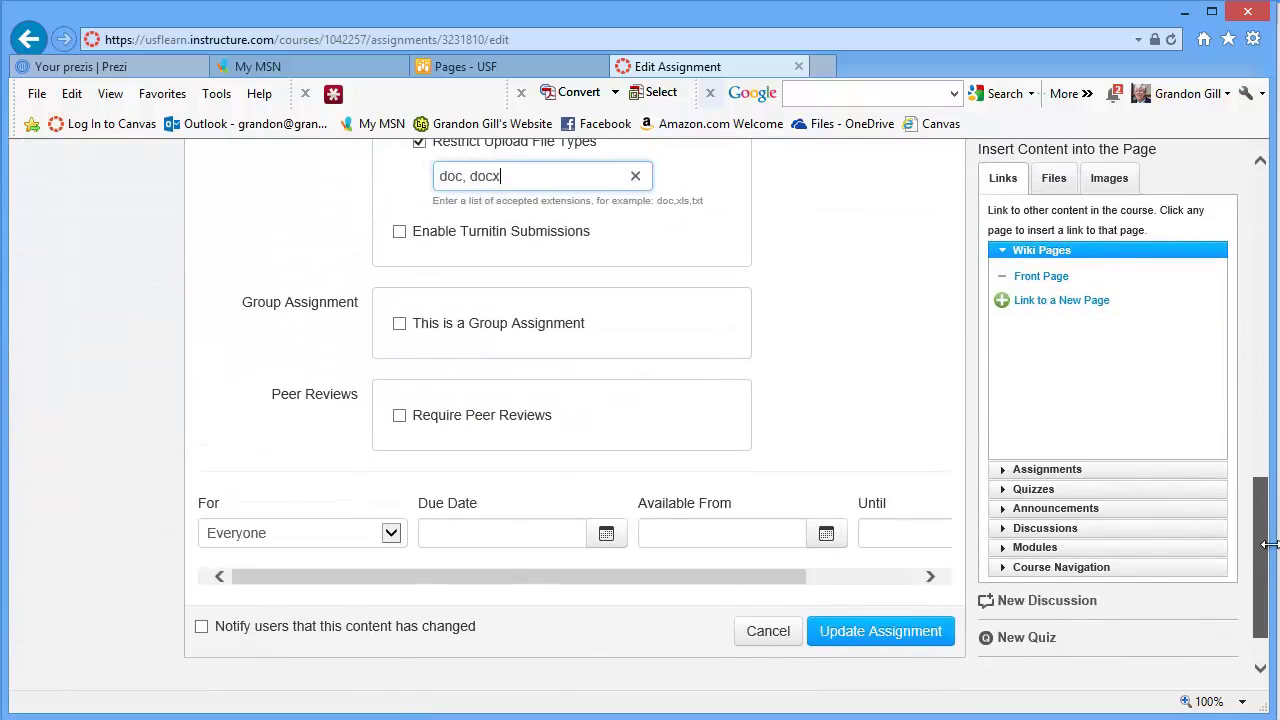
Save the 1-point doc/docx upload assignment and return to the course Modules list
left_click(881, 633)
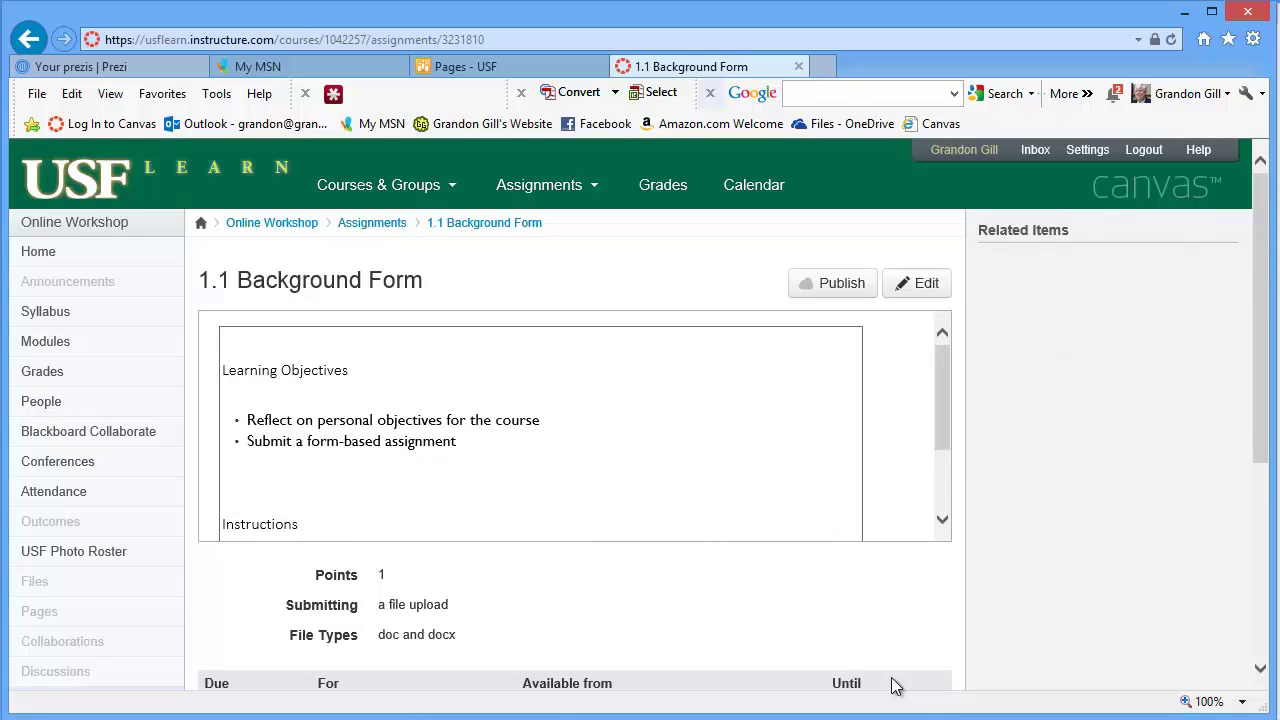
left_click_drag(940, 375, 940, 477)
mouse_move(1260, 371)
left_mouse_down()
mouse_move(1260, 509)
mouse_move(1258, 356)
left_mouse_up()
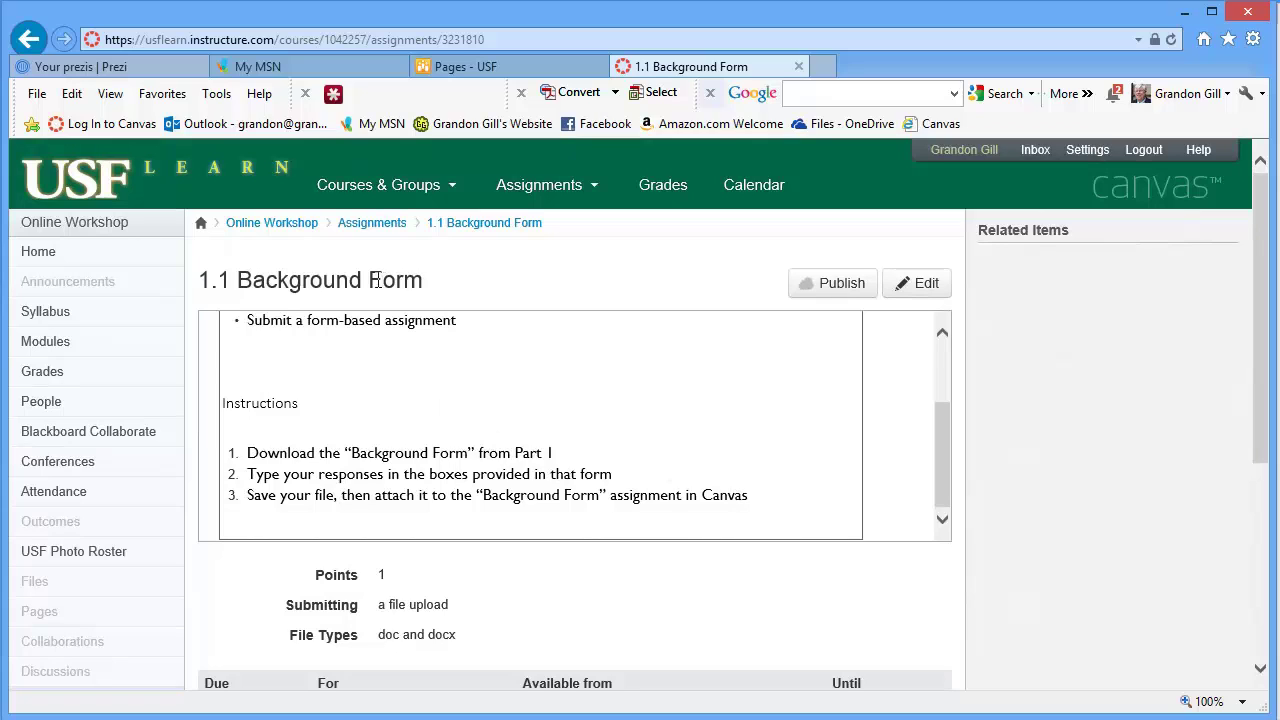
left_click(45, 343)
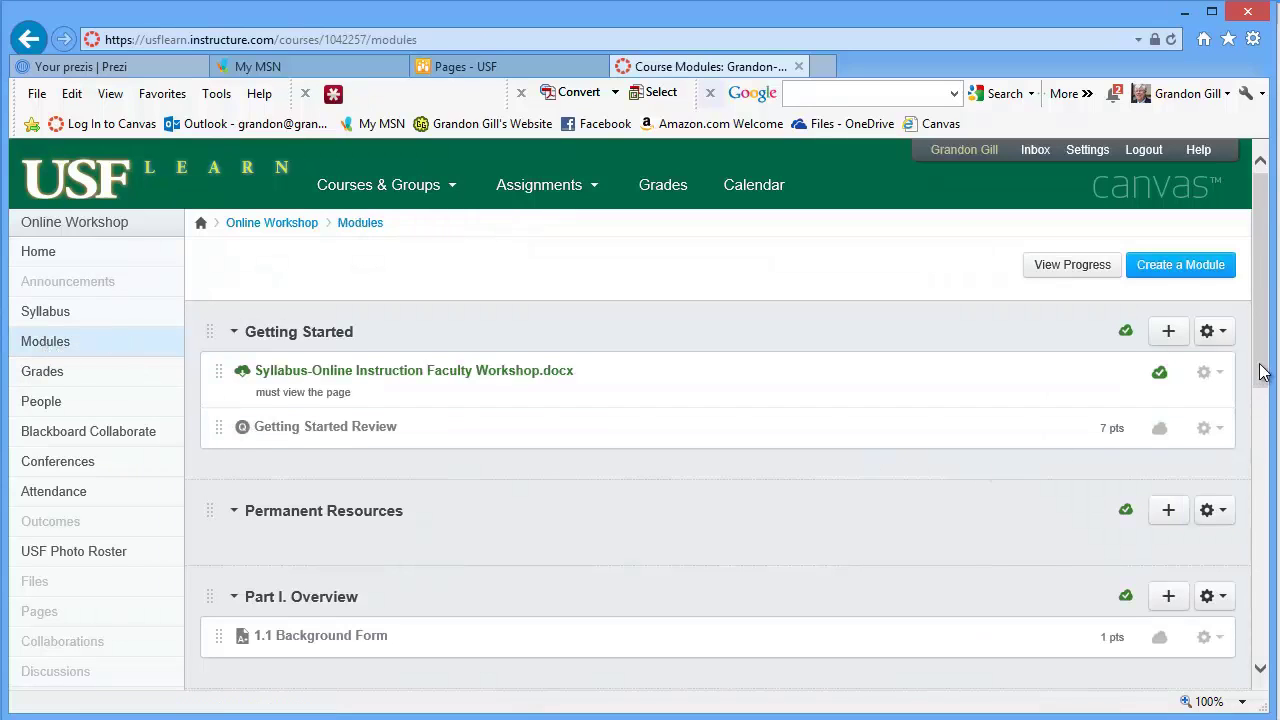
Upload 1-1_Background Form.docx from the Assignments folder as a new file item in Part I. Overview
left_click_drag(1261, 366, 1272, 446)
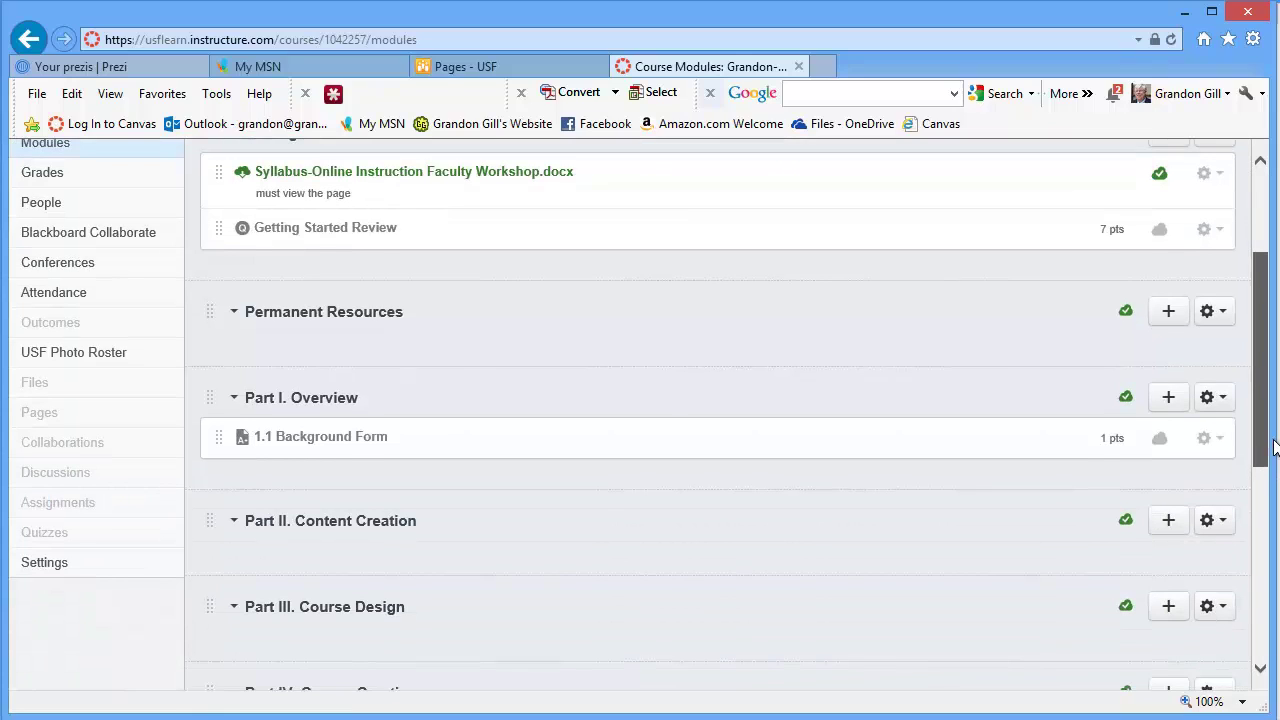
left_click(1167, 400)
left_click(516, 229)
left_click(390, 256)
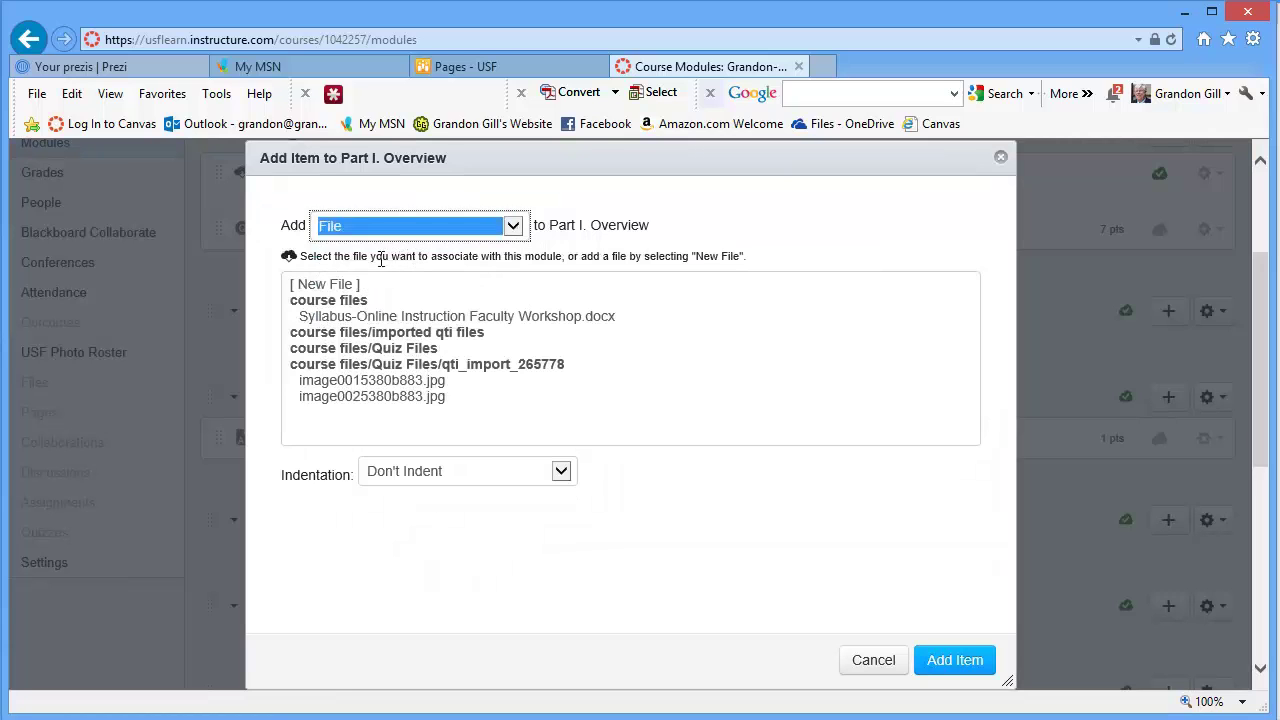
left_click(330, 284)
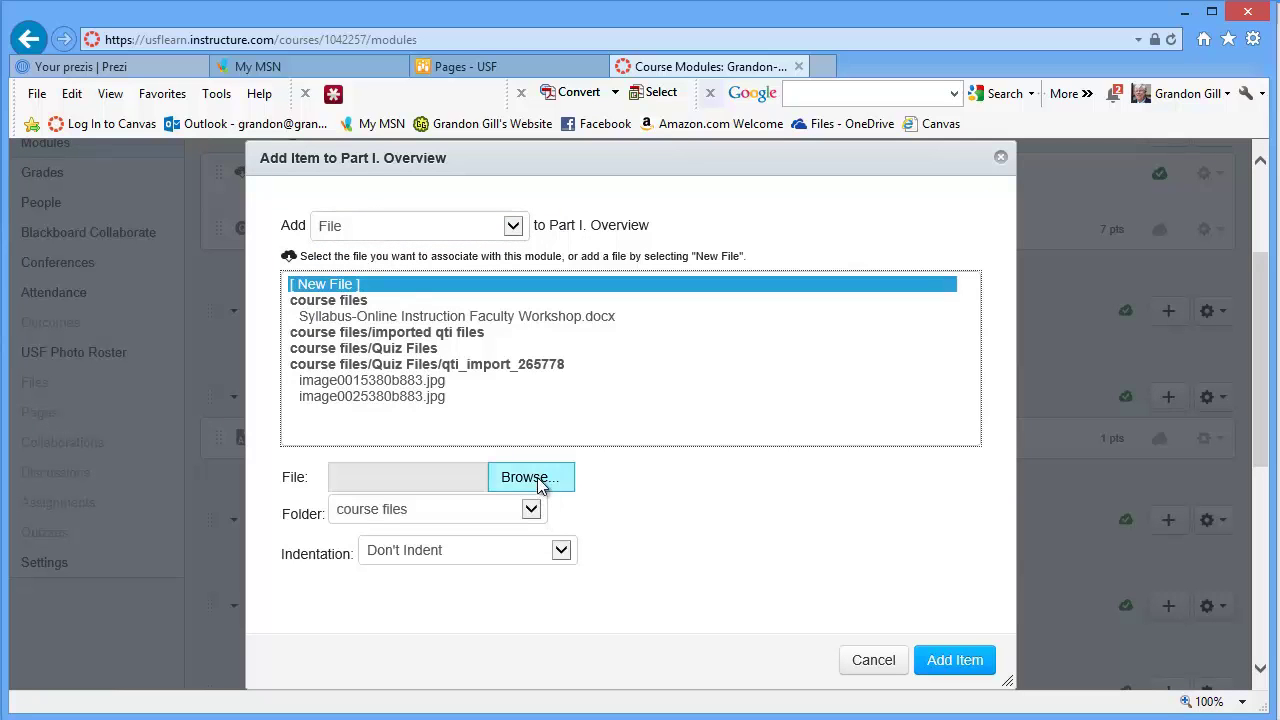
left_click(530, 477)
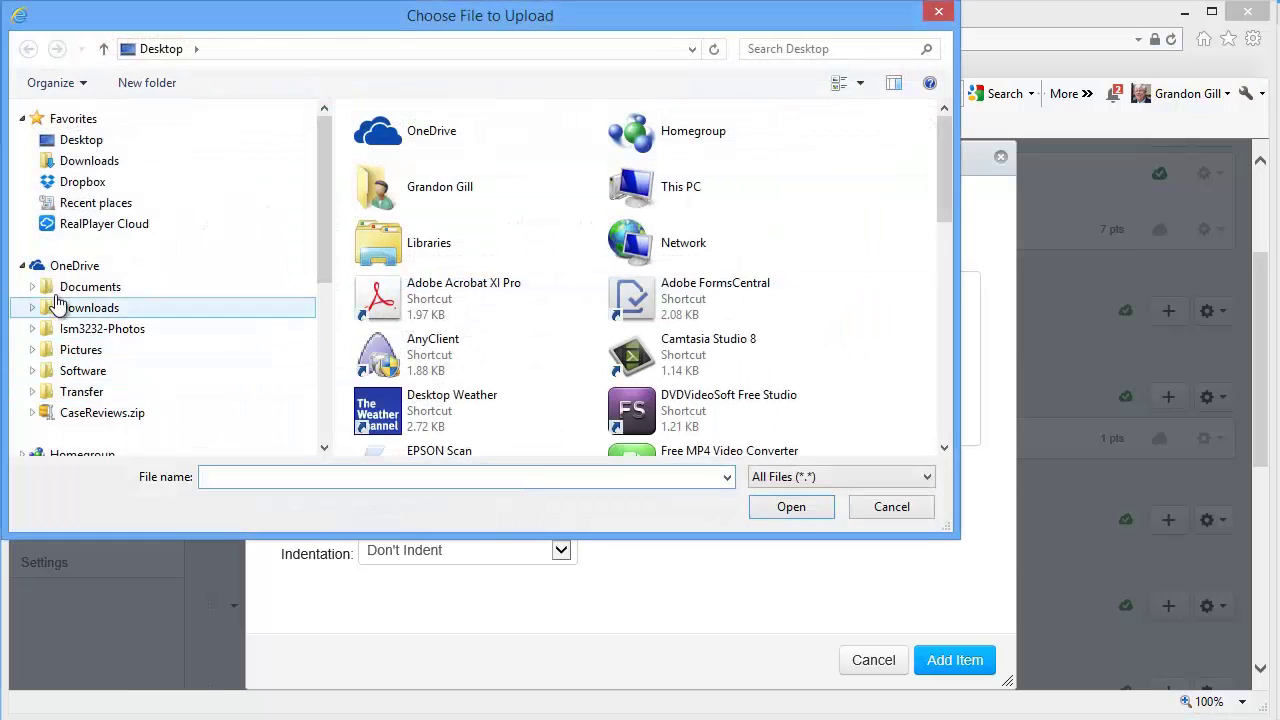
left_click(90, 205)
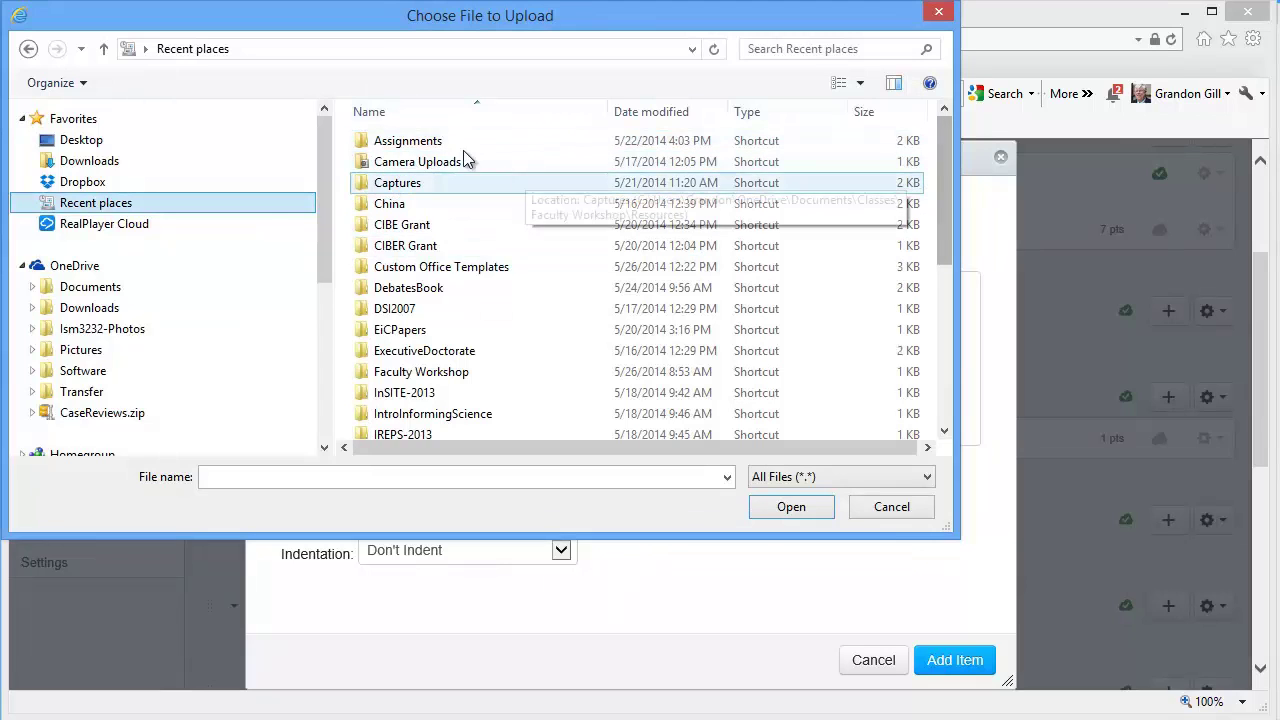
left_click(415, 145)
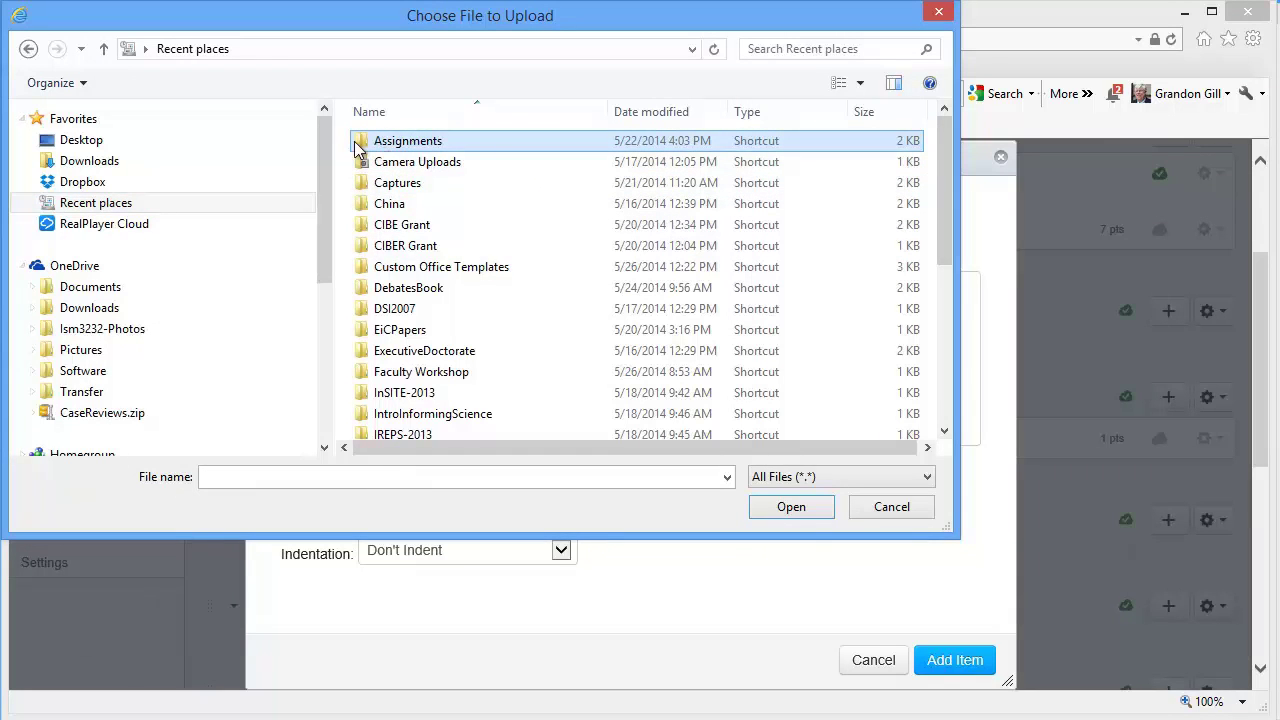
double_click(365, 147)
left_click(368, 145)
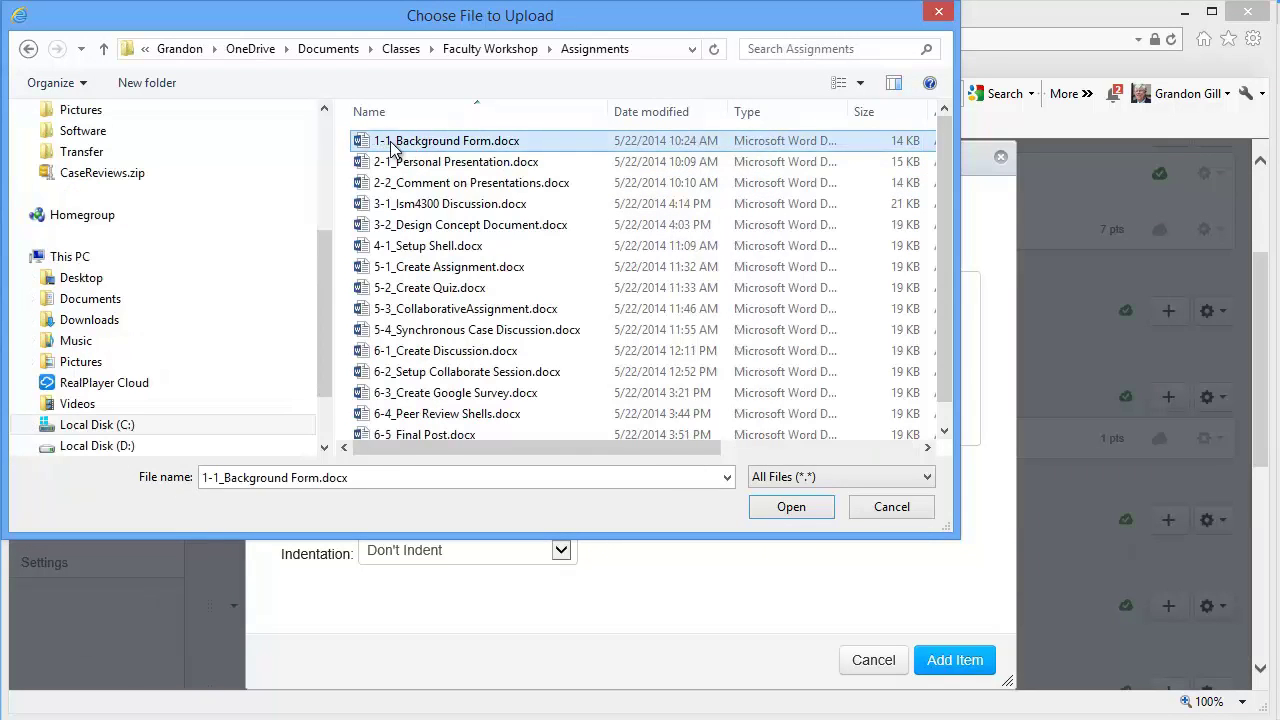
left_click(788, 507)
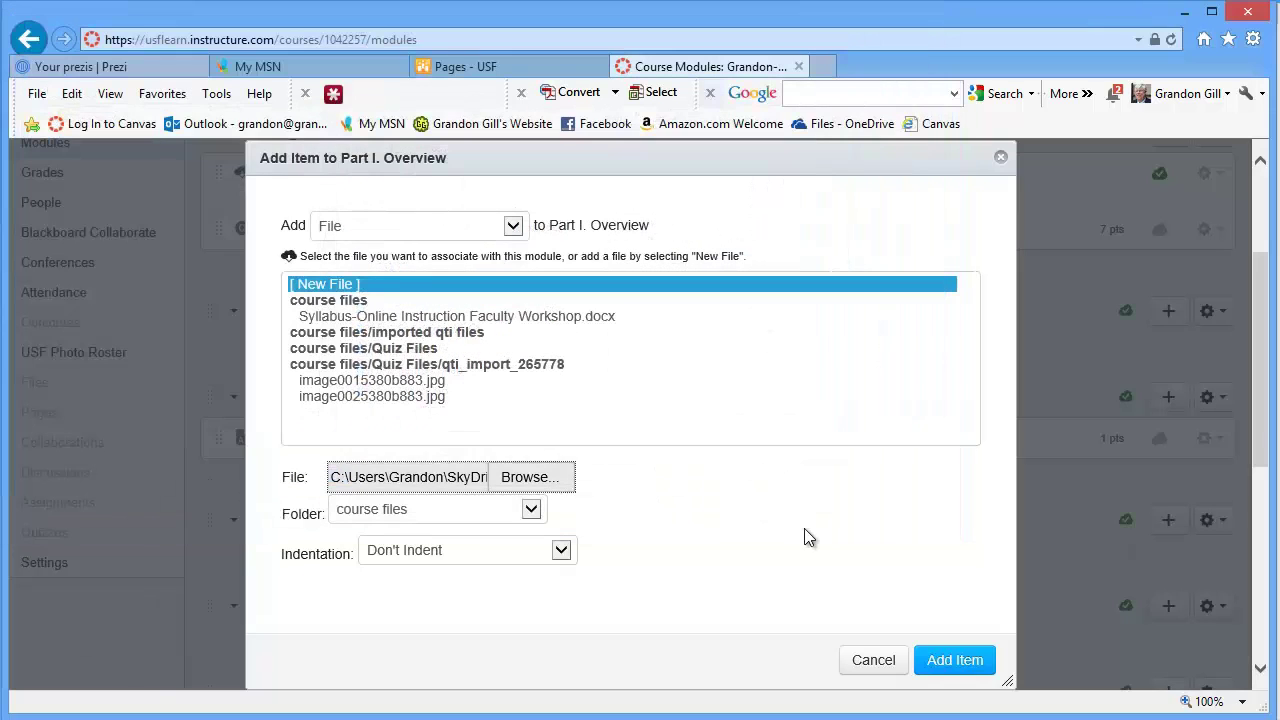
left_click(968, 662)
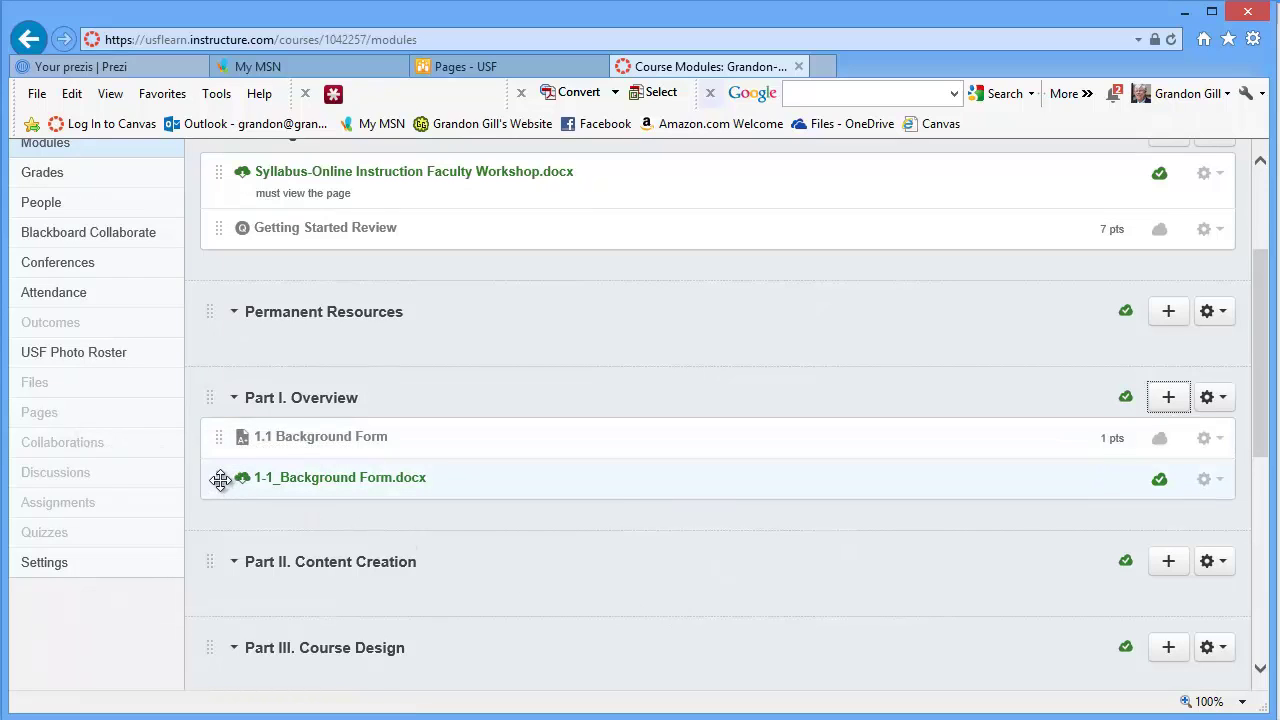
Place the docx above the assignment, retitle it '1.1 Background Form Assignment', and publish it
left_click_drag(222, 487, 222, 440)
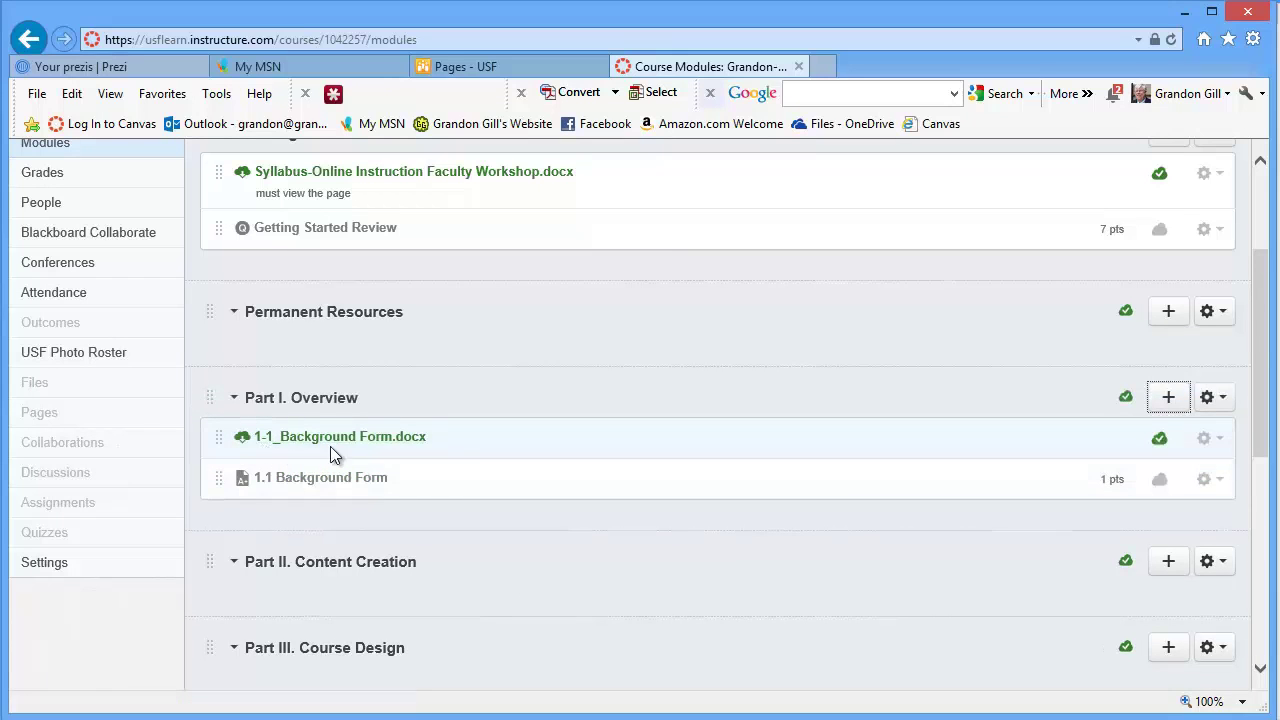
left_click(1206, 479)
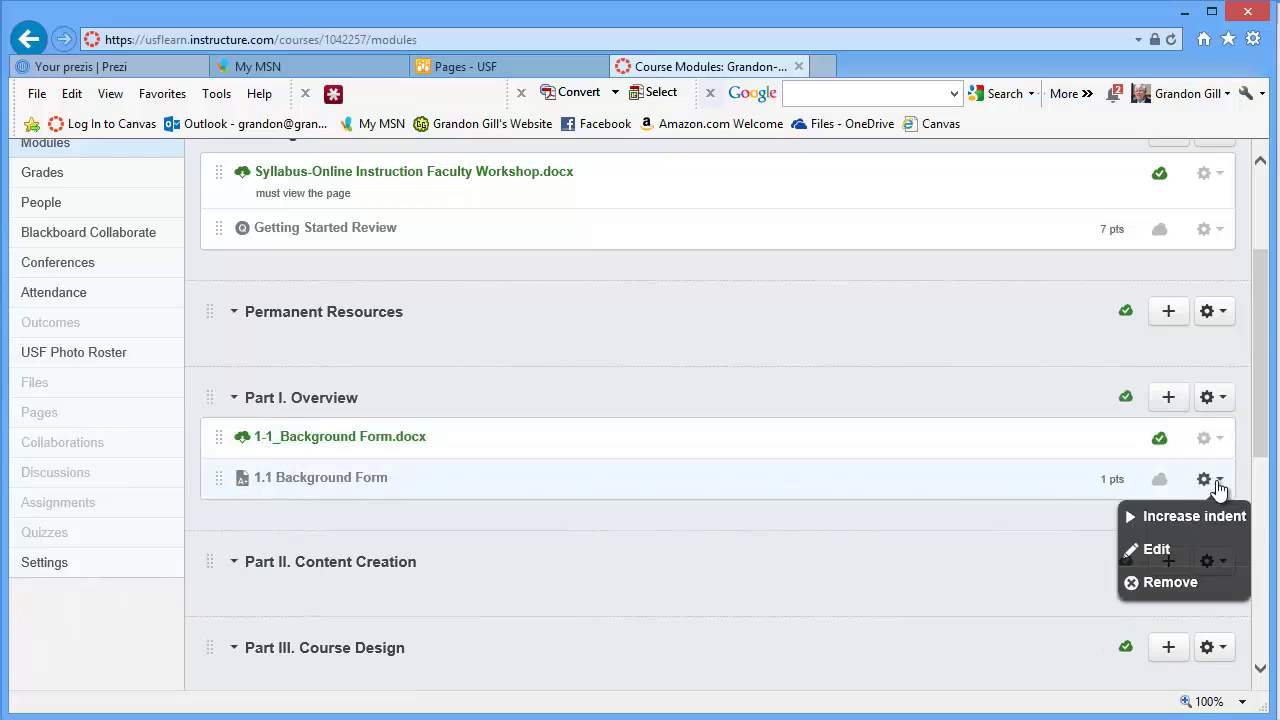
left_click(1171, 546)
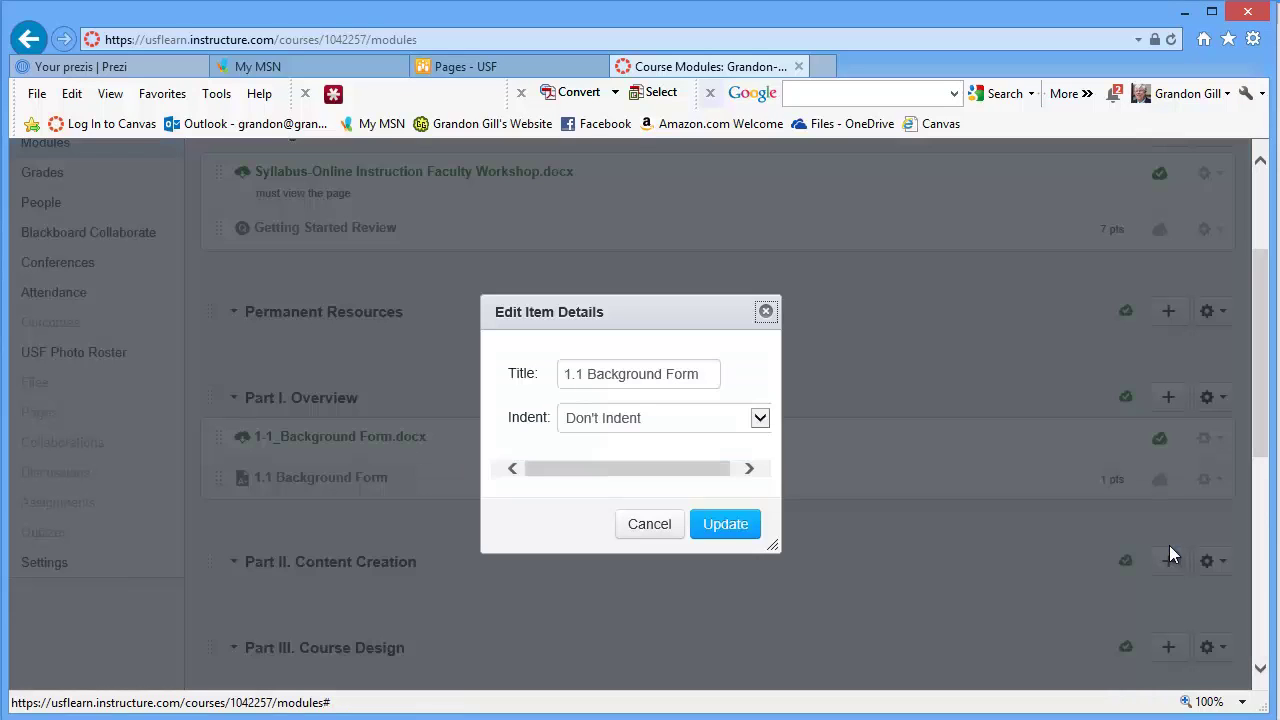
left_click(701, 380)
type("Assignment")
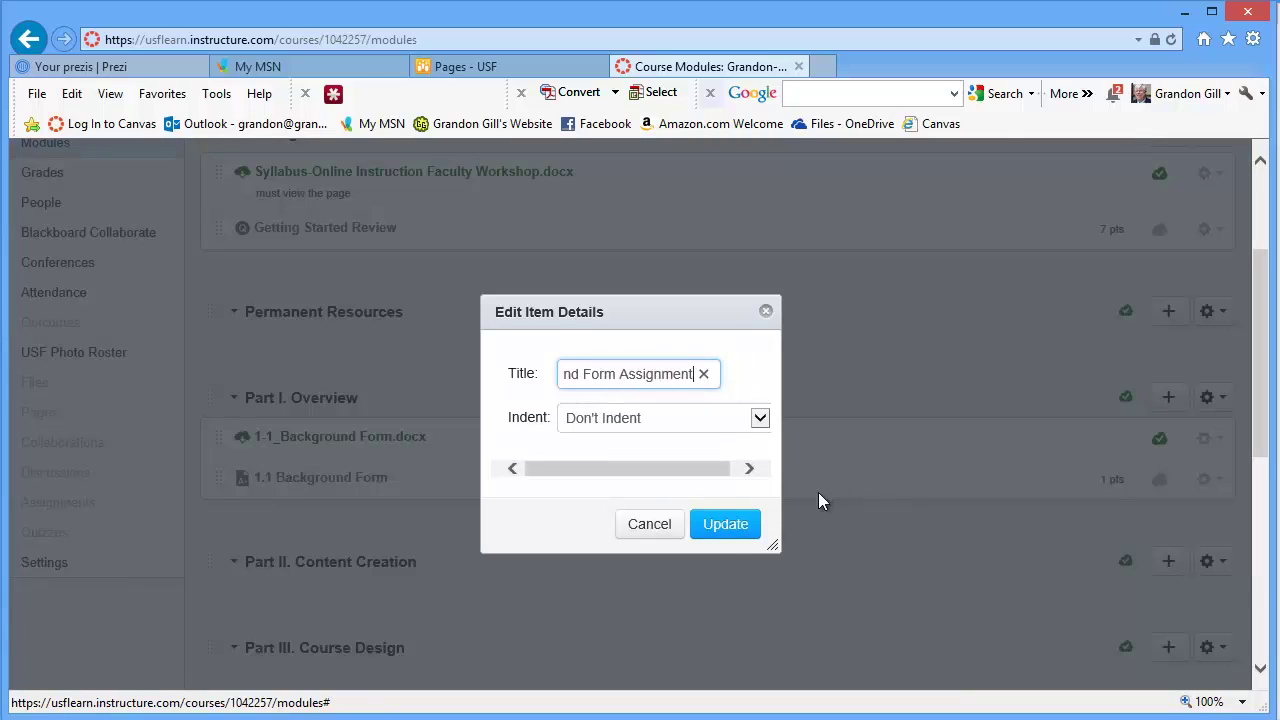
left_click(727, 530)
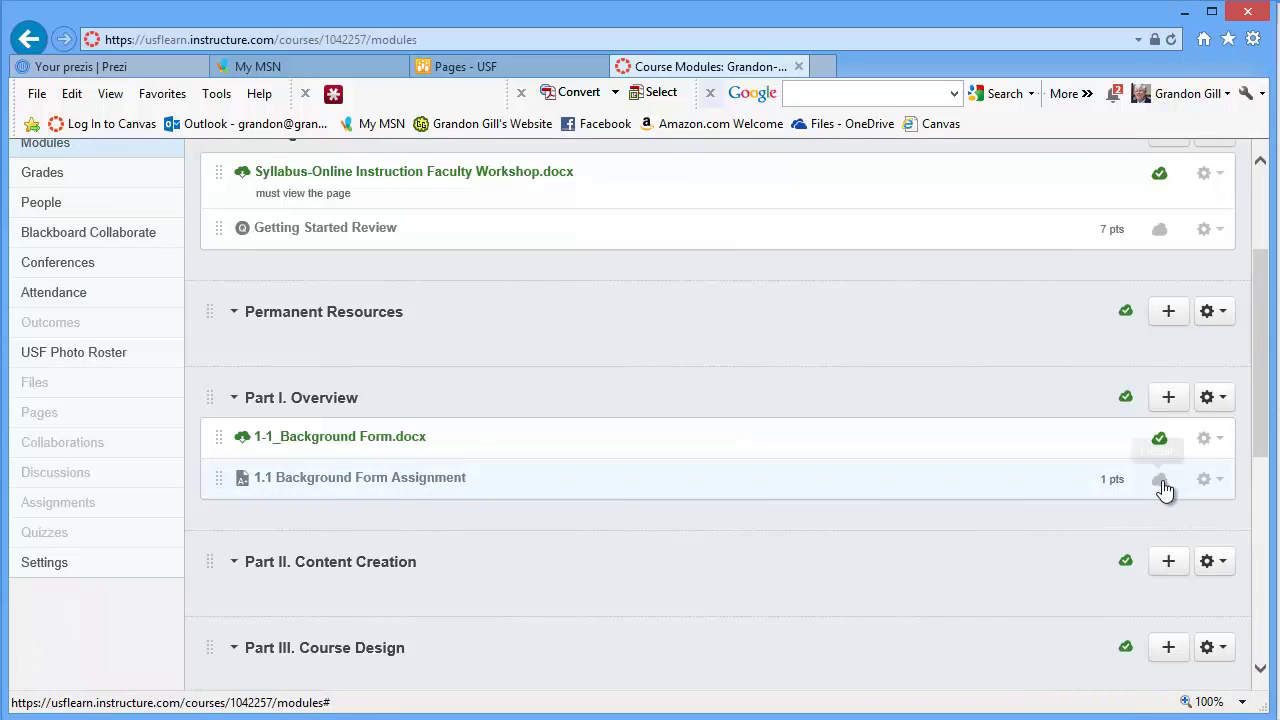
left_click(1161, 485)
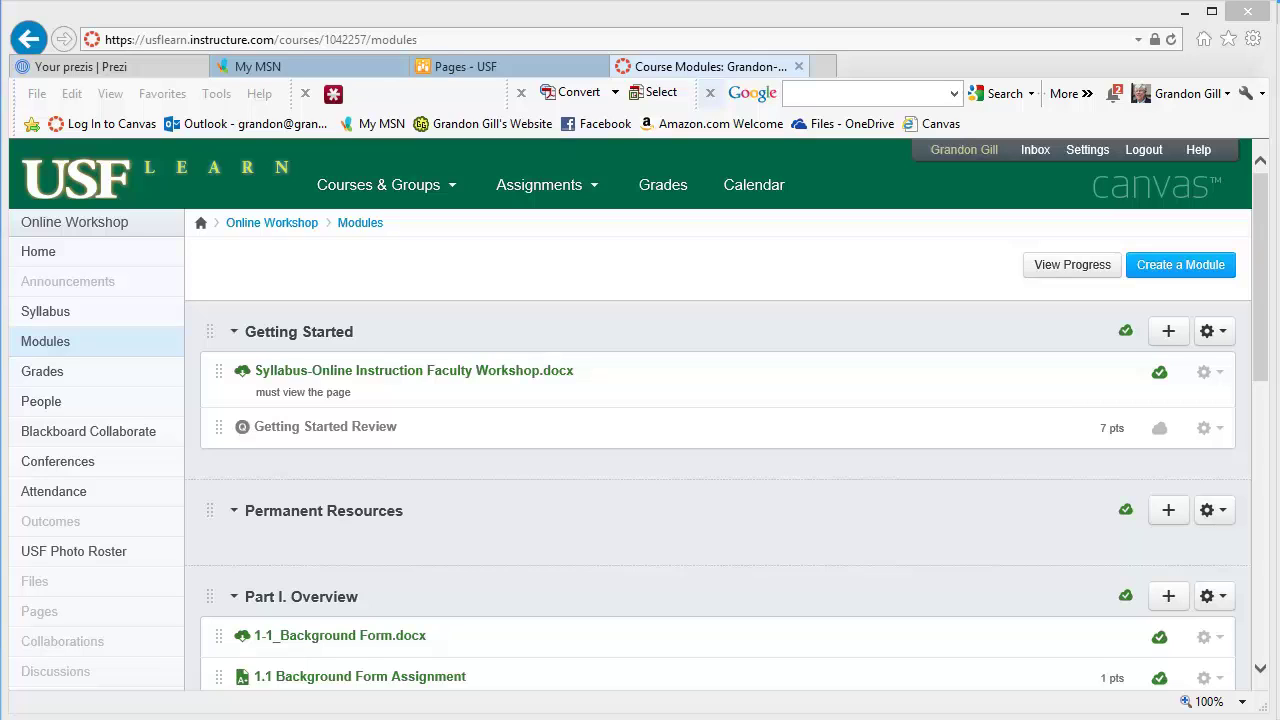
Create a new course rubric from Outcomes > Manage Rubrics and title it 'Test Rubric'
left_click(56, 525)
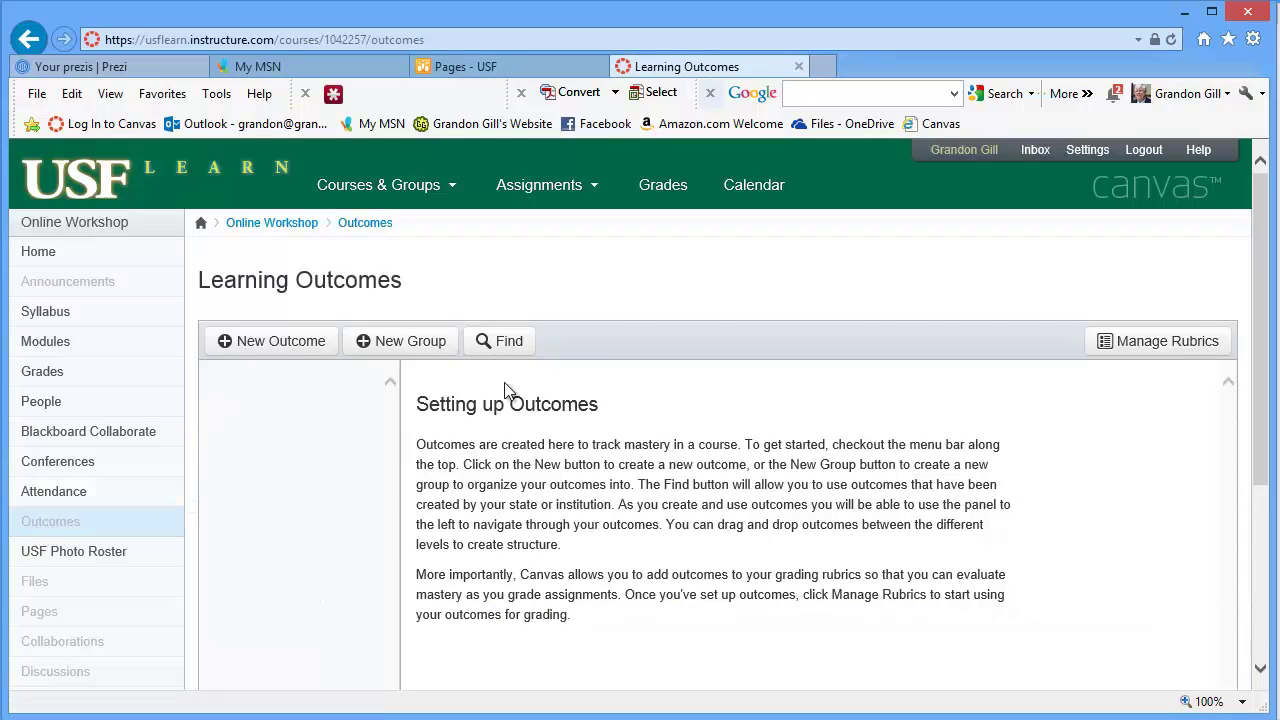
left_click(1163, 342)
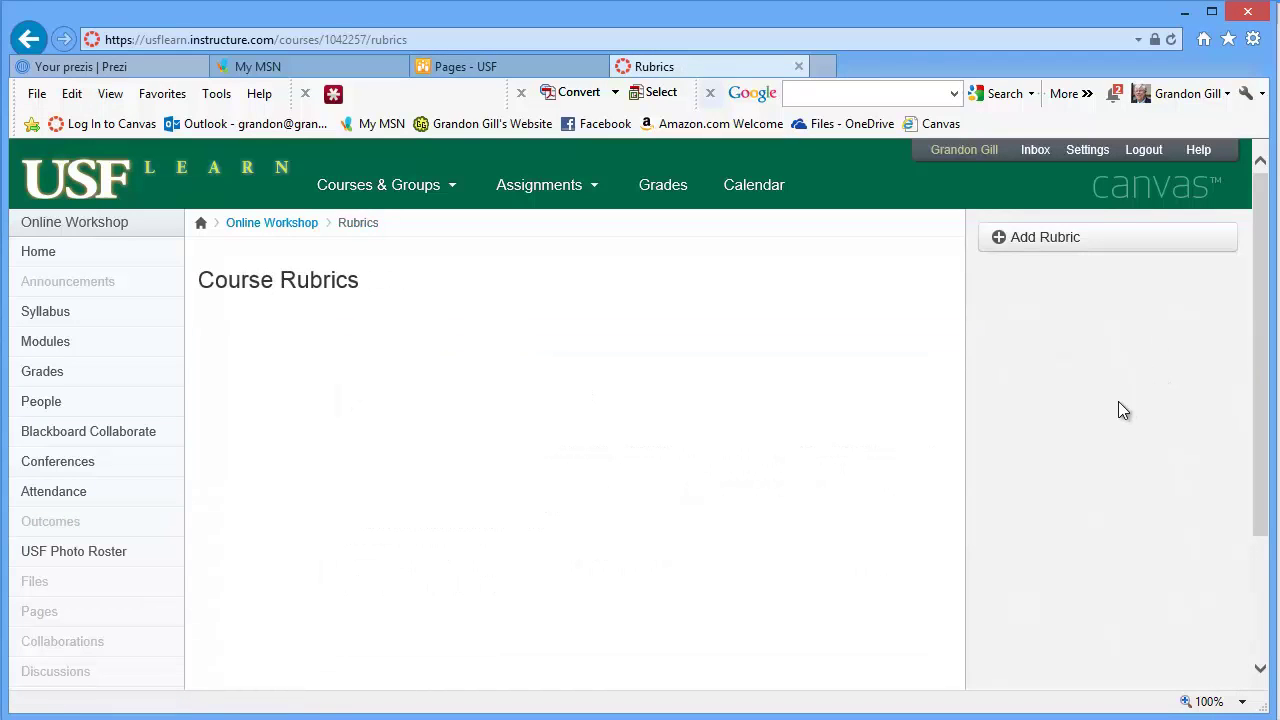
left_click(1054, 240)
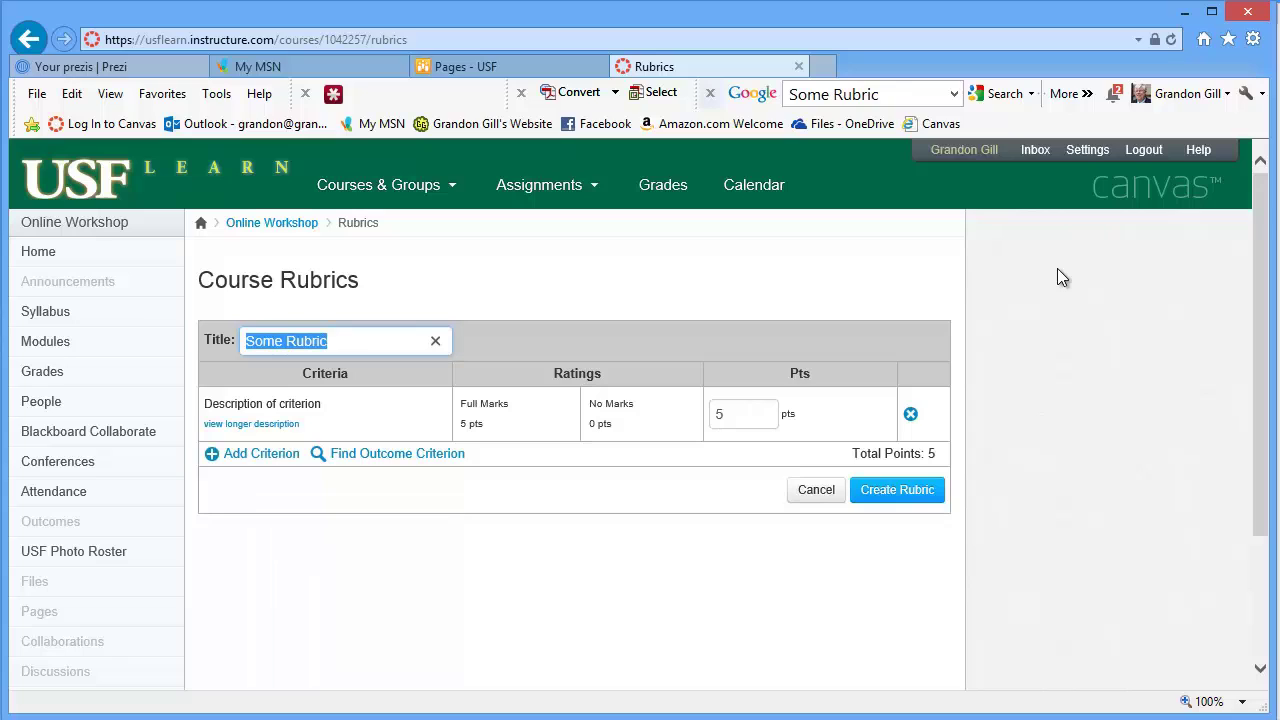
type("Test ")
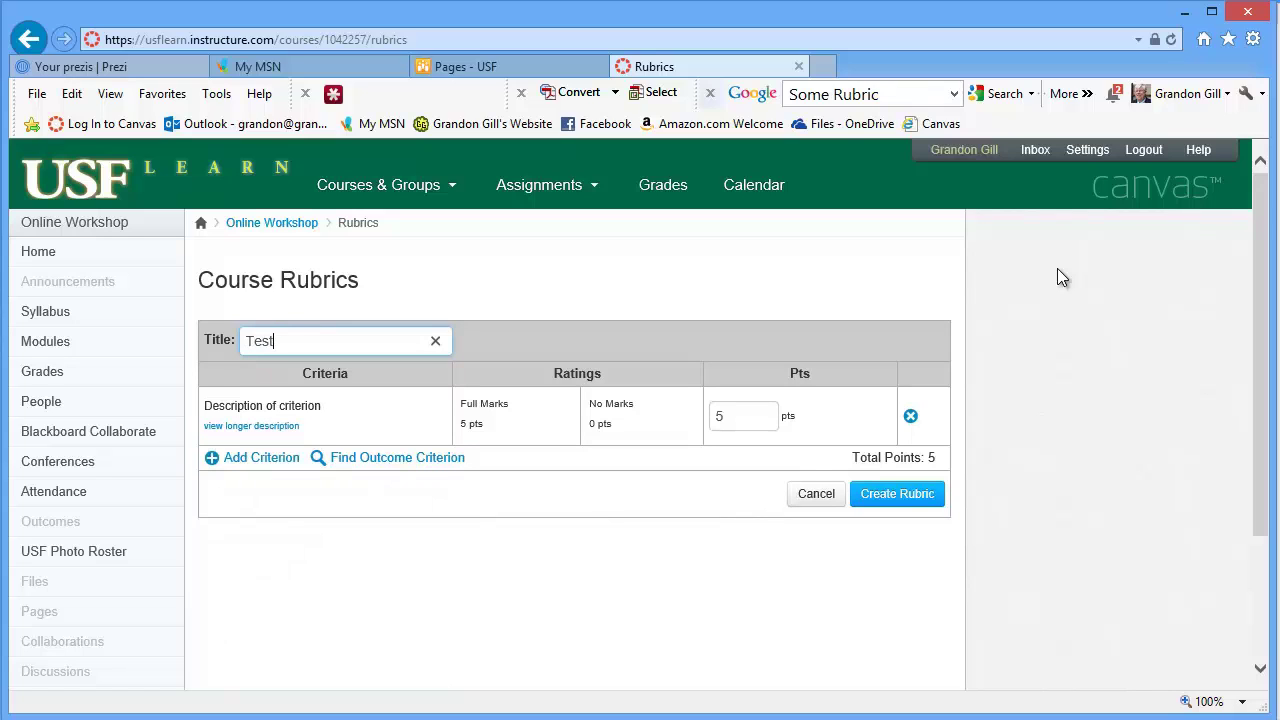
type("Rebric")
left_click(290, 340)
key("BackSpace")
type("u")
Name the first criterion 'Clarity' with ratings 'Very clear, good English' (5 pts) and 'Hard to Read, Illogical' (0 pts)
left_click(298, 410)
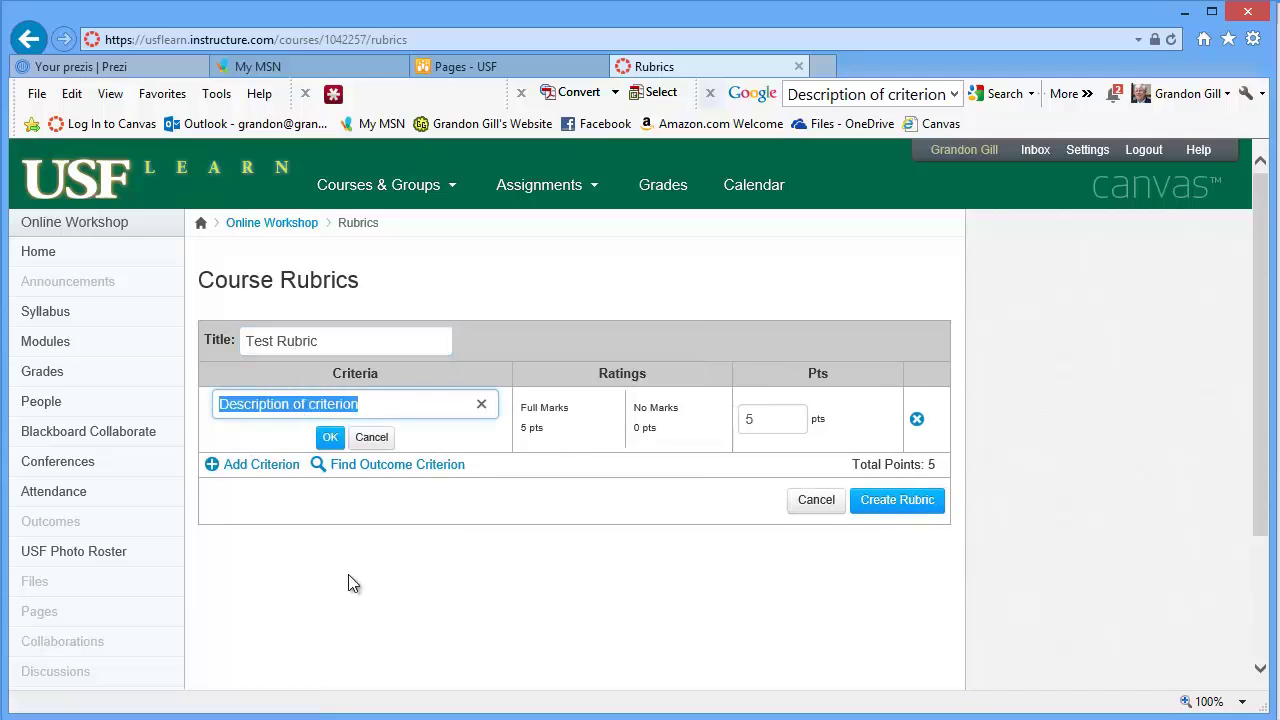
type("Clari")
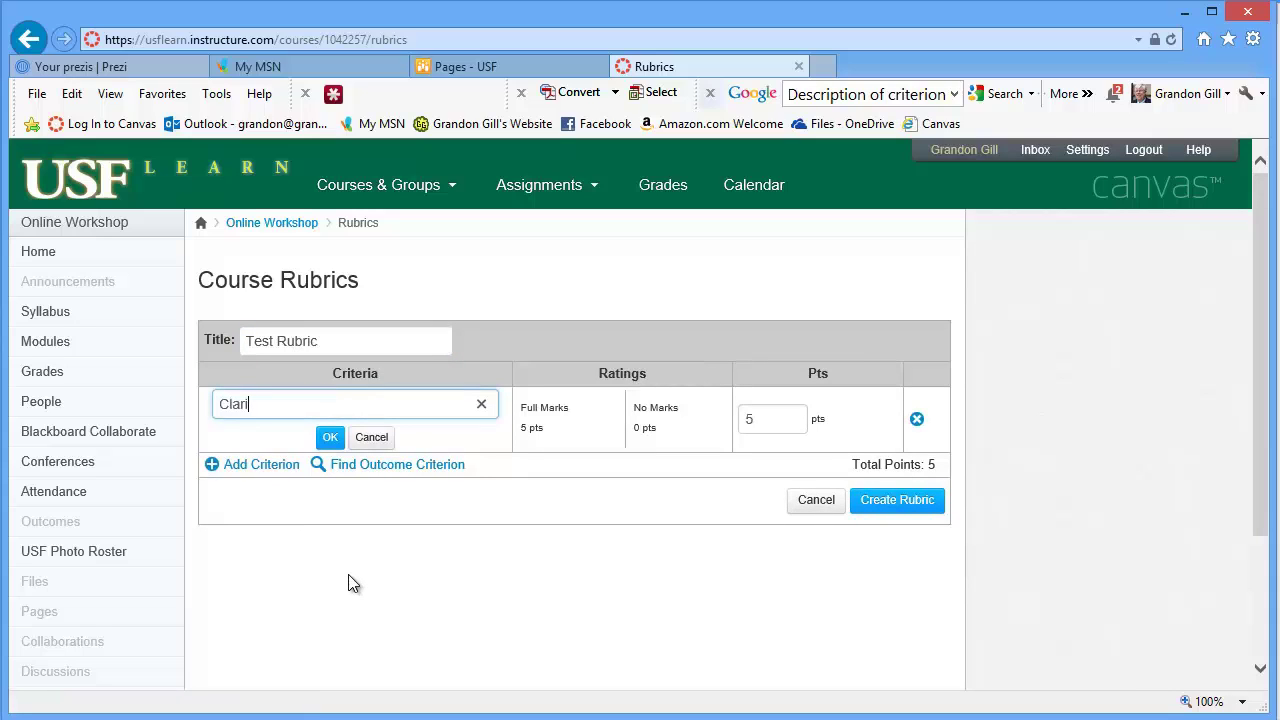
type("ty")
left_click(553, 407)
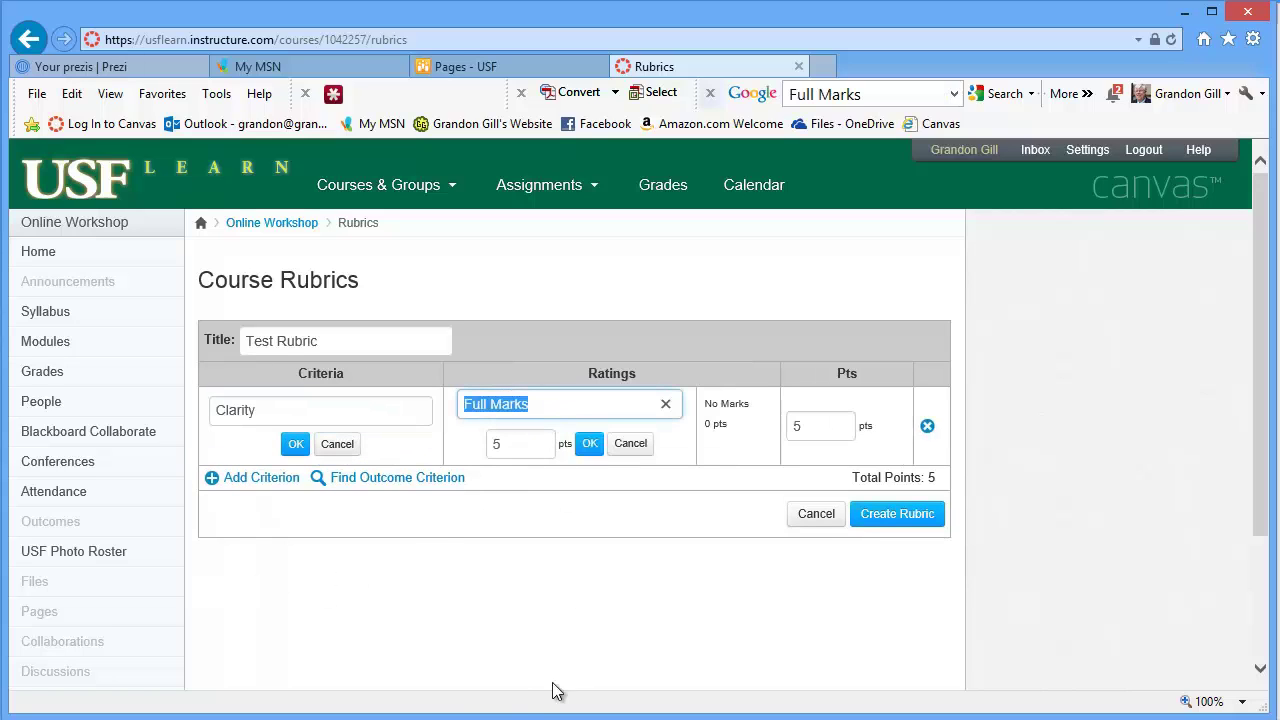
type("Very clear, good")
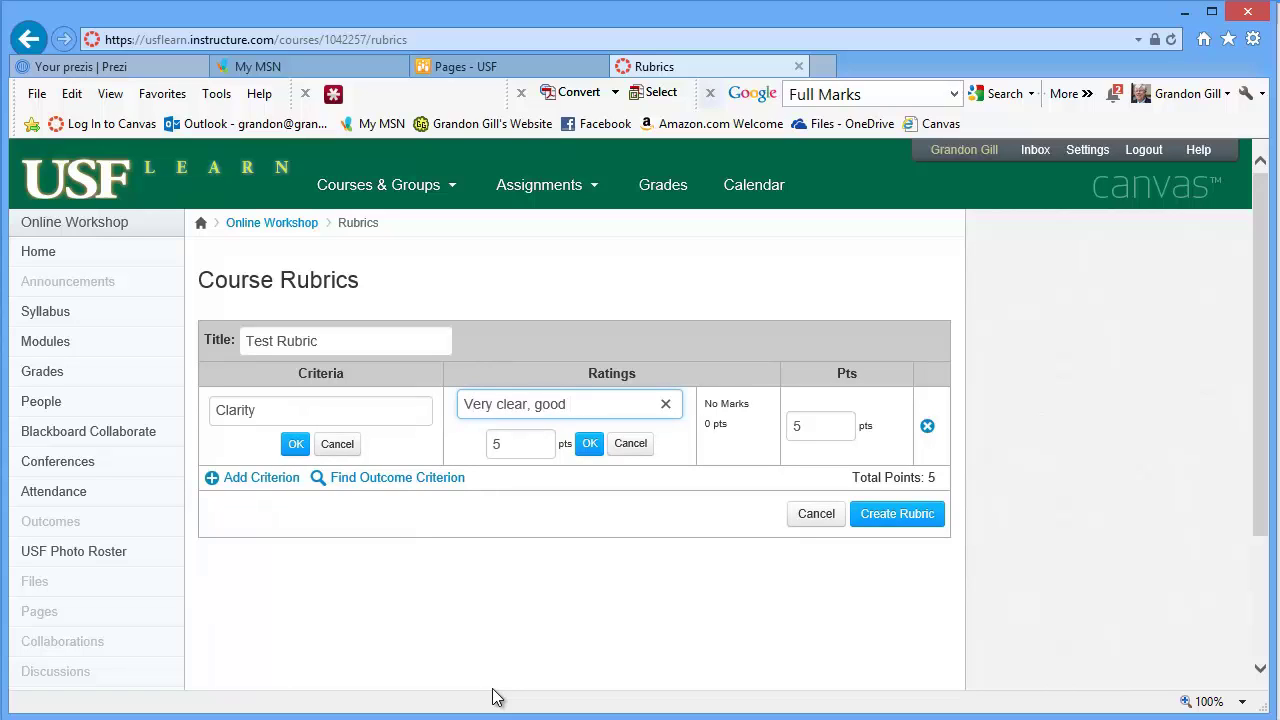
type(" English")
left_click(730, 405)
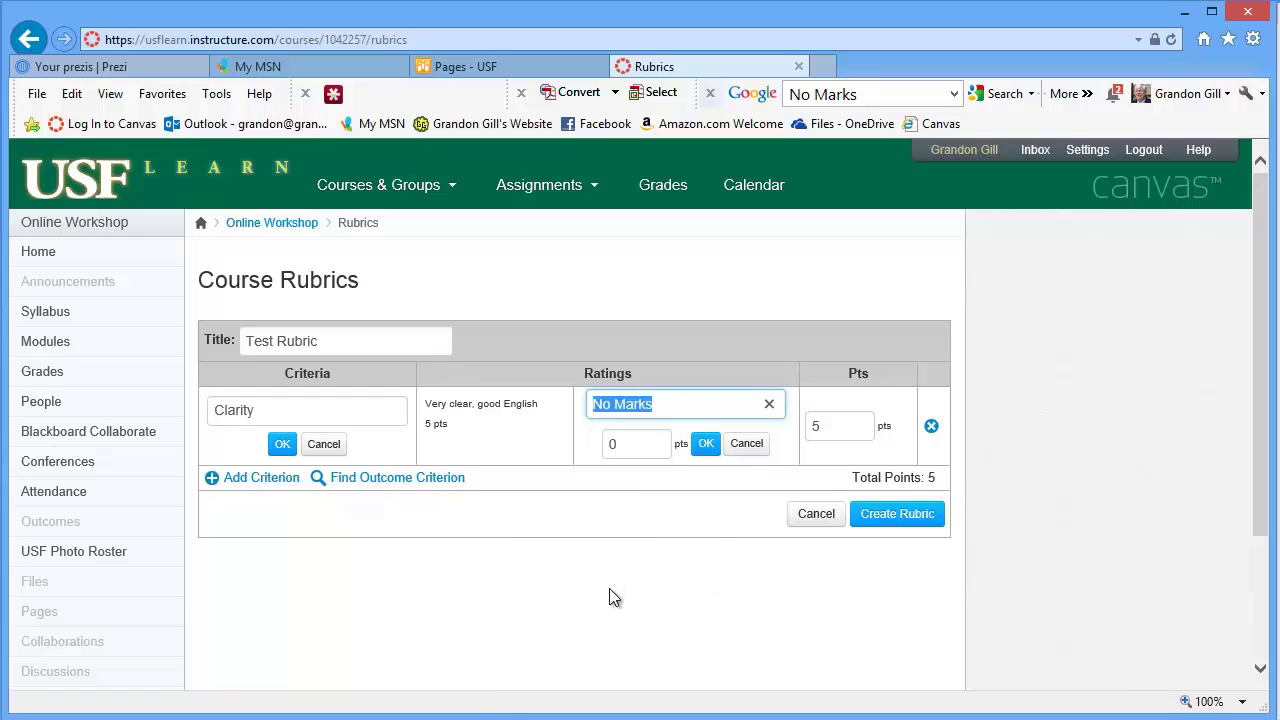
key("BackSpace")
type("Hard ")
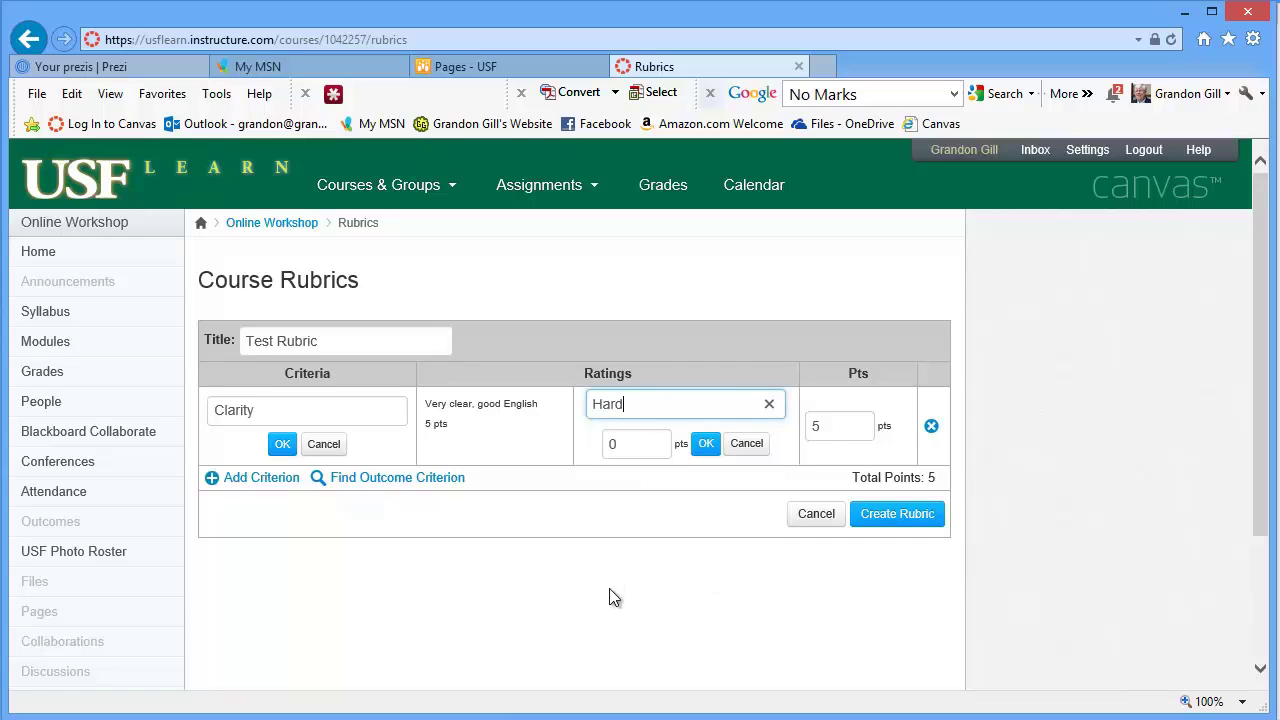
type("to Read, Illogical")
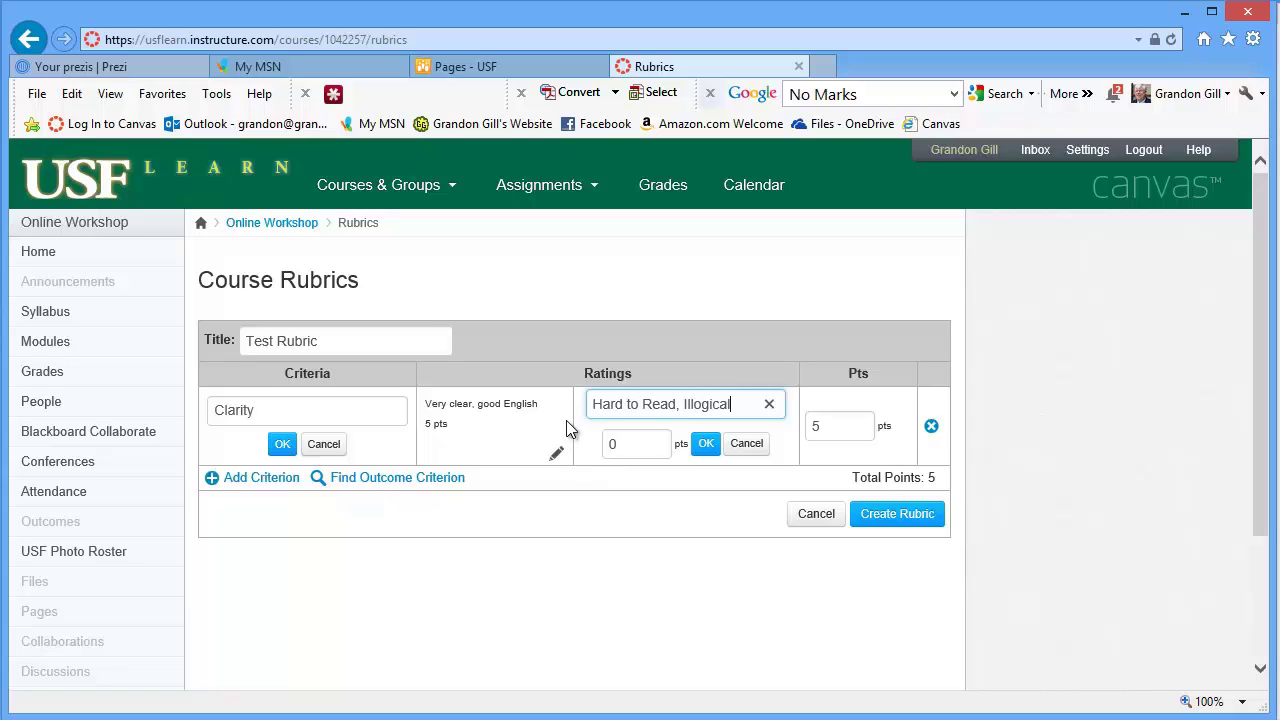
left_click(706, 444)
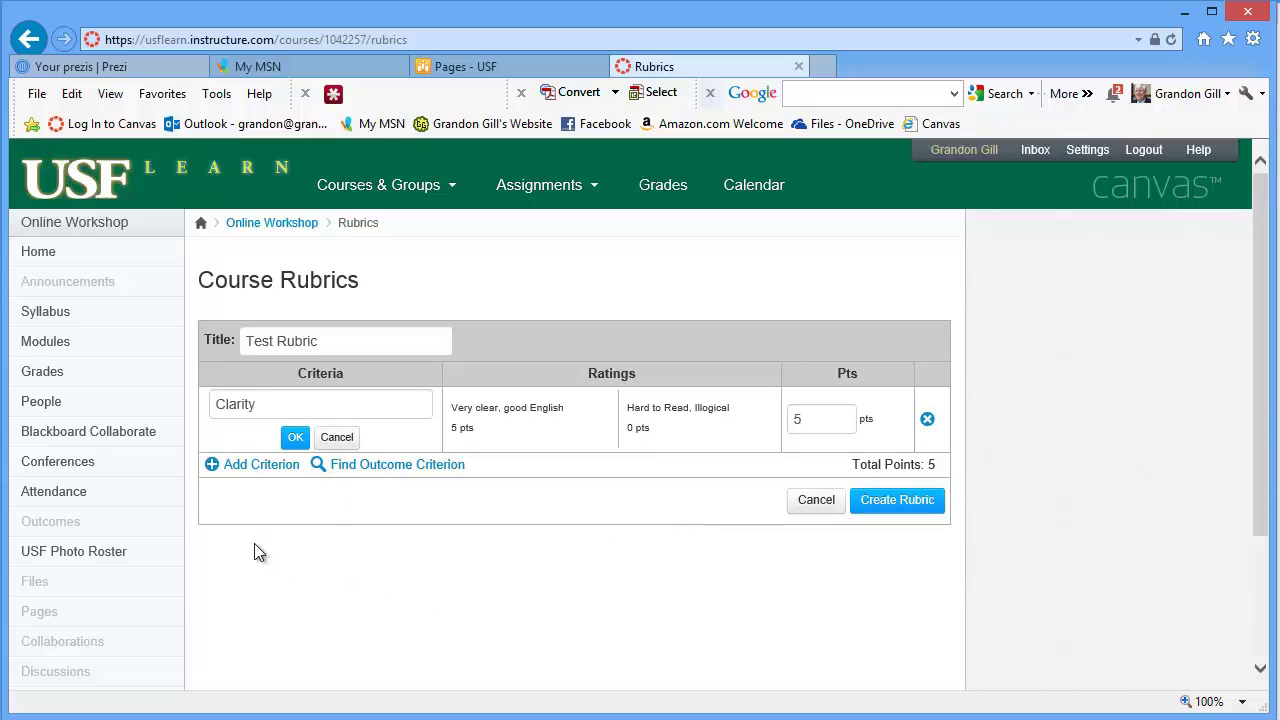
left_click(255, 468)
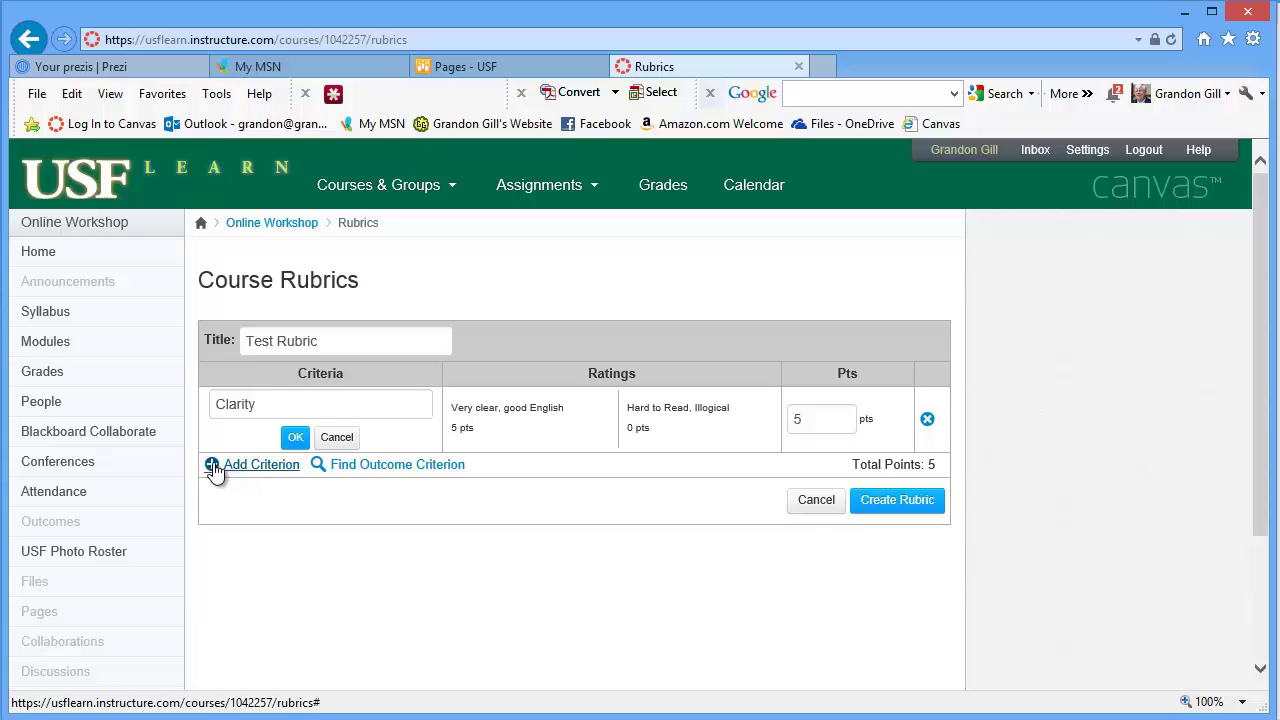
Add a second criterion named 'Logic' to the Test Rubric
left_click(213, 467)
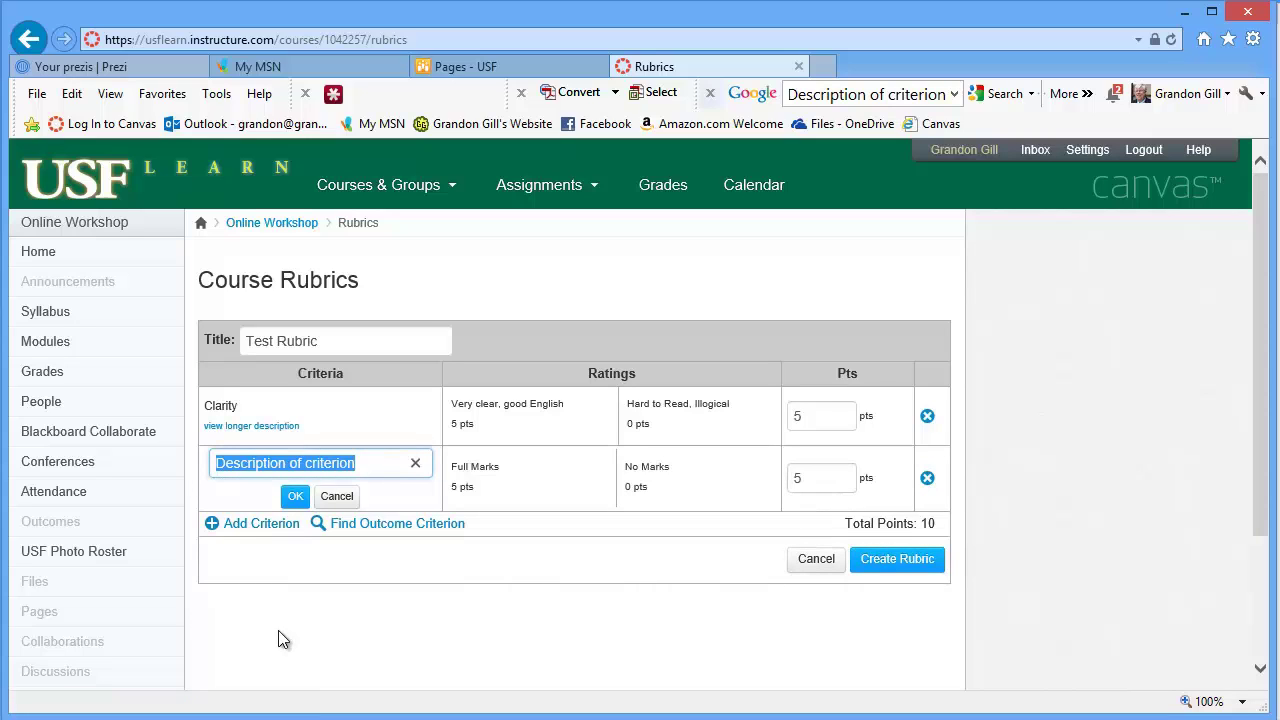
type("Logic")
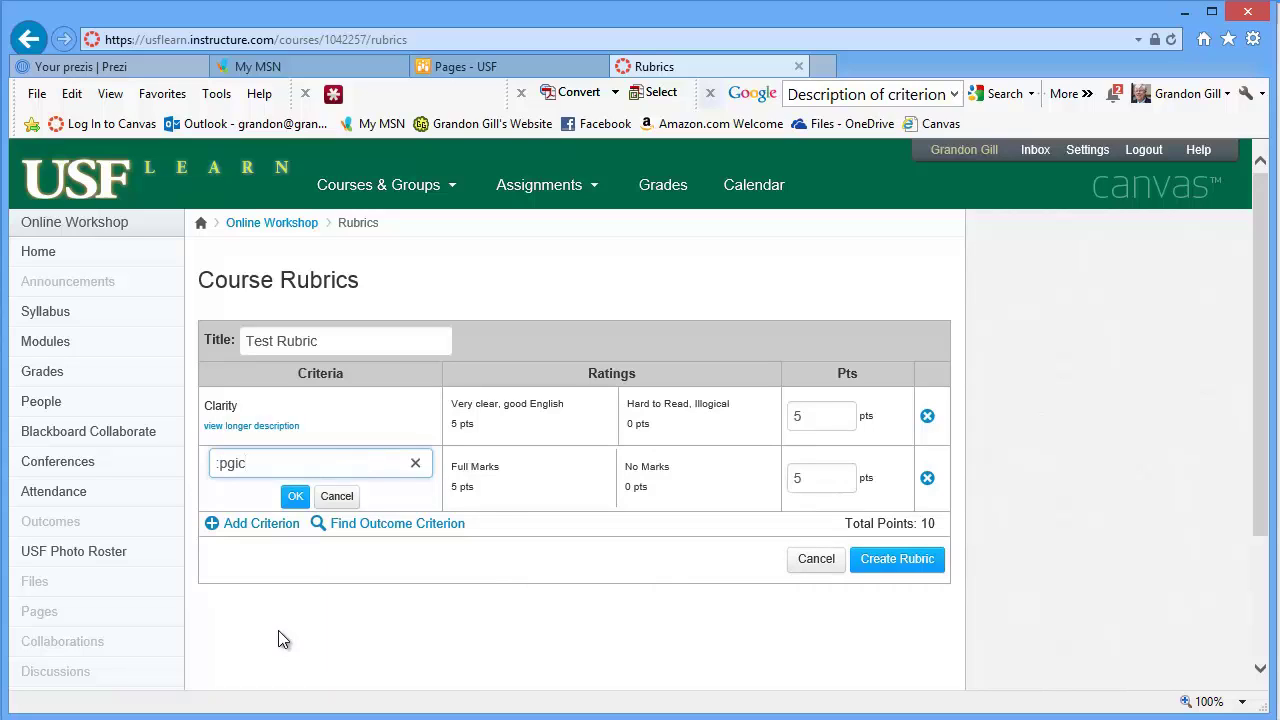
key("BackSpace")
key("BackSpace")
key("BackSpace")
key("BackSpace")
key("BackSpace")
type("Logic")
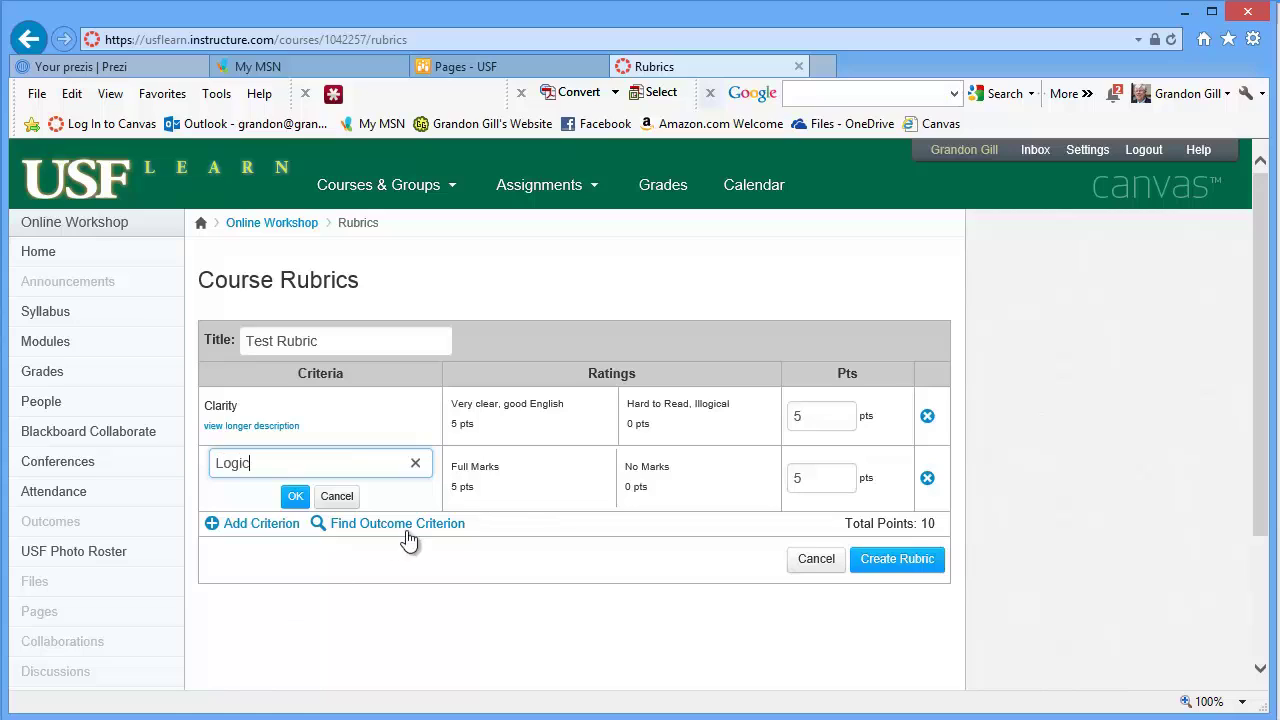
Rate Logic from 'Fully logical, no missing cases' to 'Logic is indiscernable' and save the rubric
left_click(488, 467)
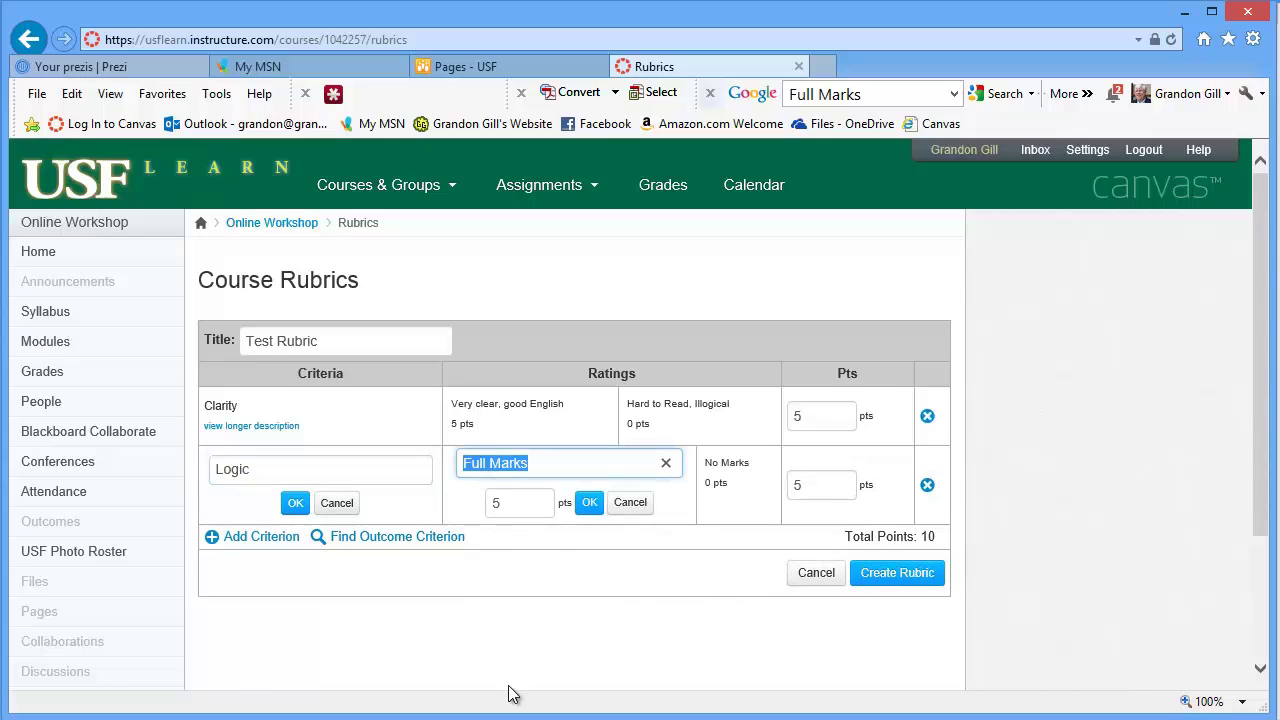
type("Fully")
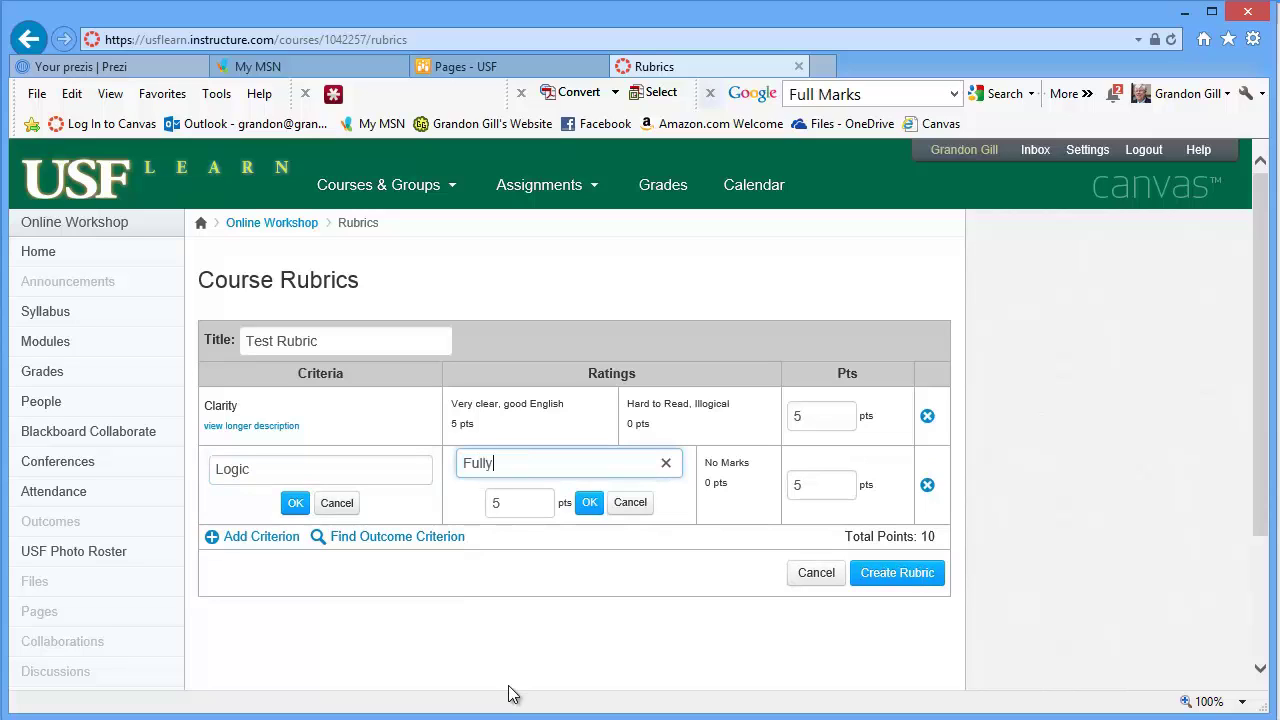
type(" logical, no missing cases")
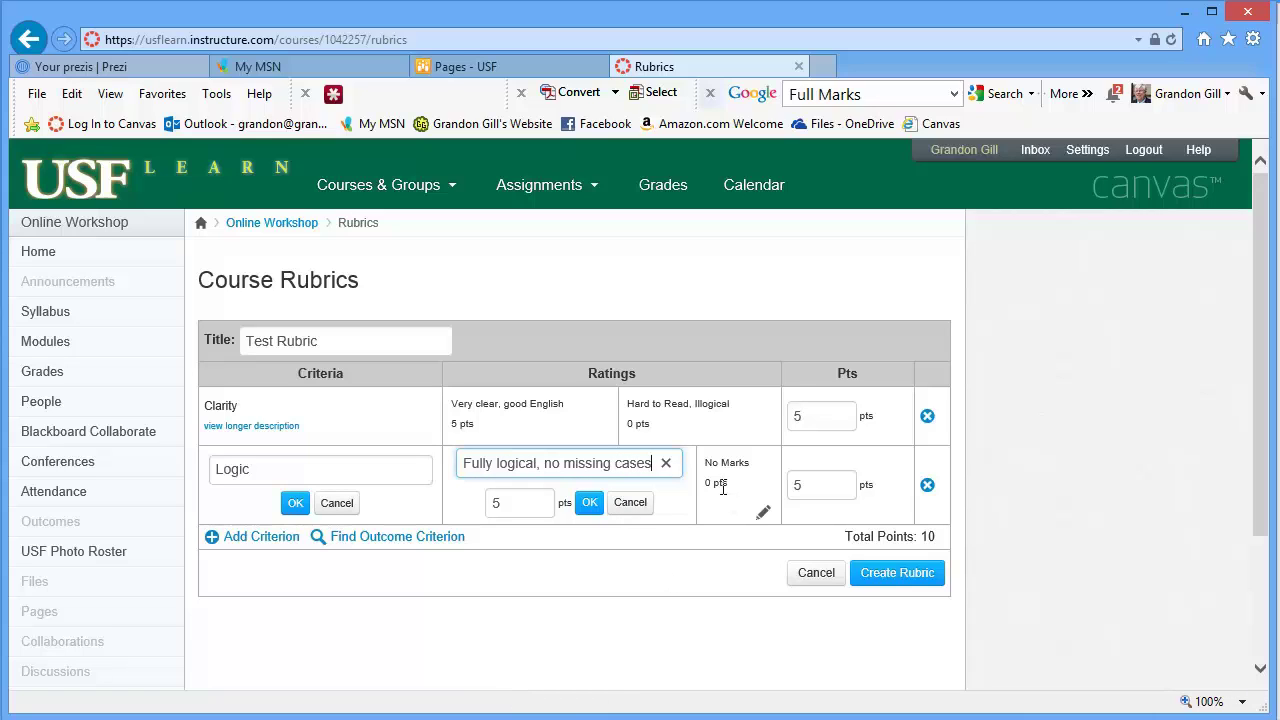
left_click(725, 468)
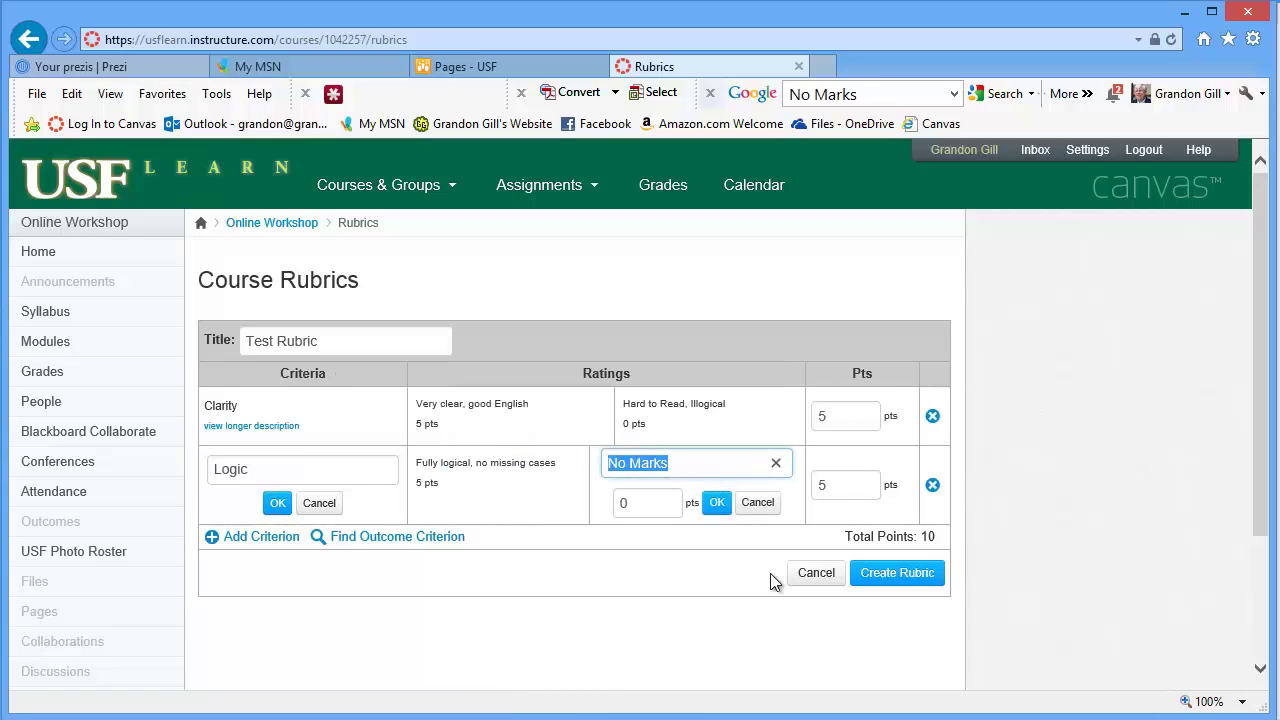
type("Logi")
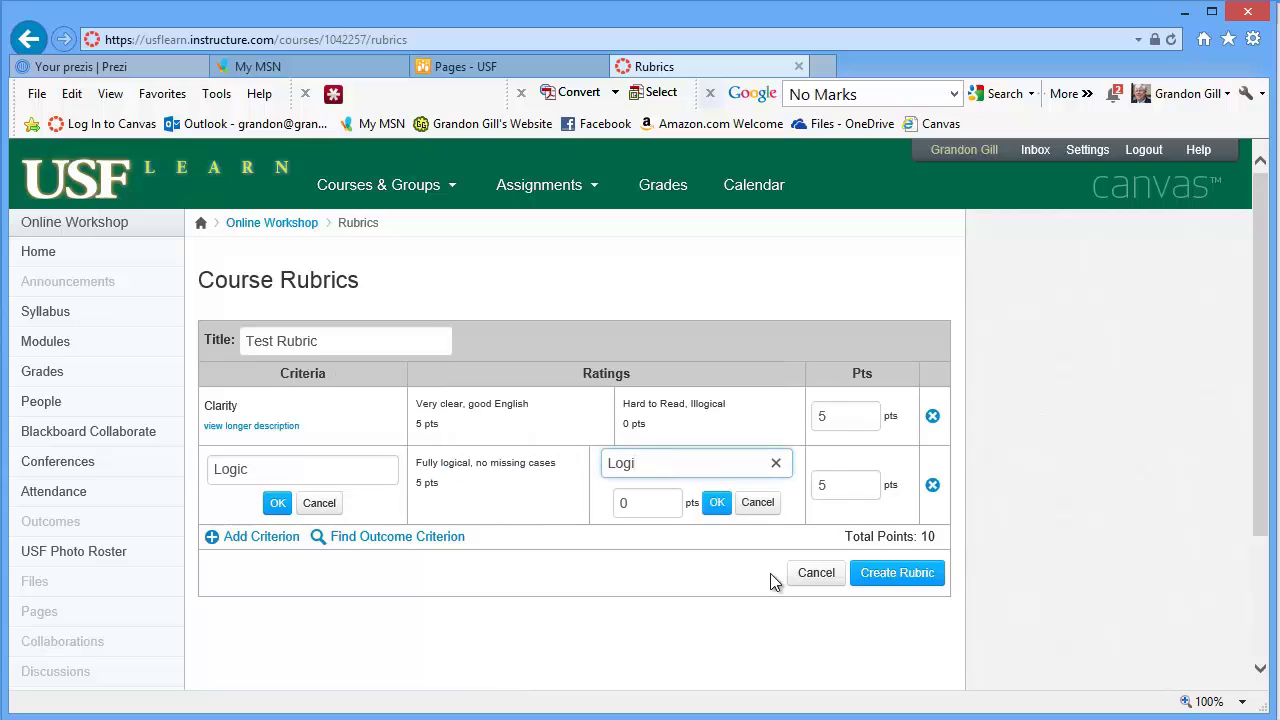
type("c is indiscernable")
left_click(578, 592)
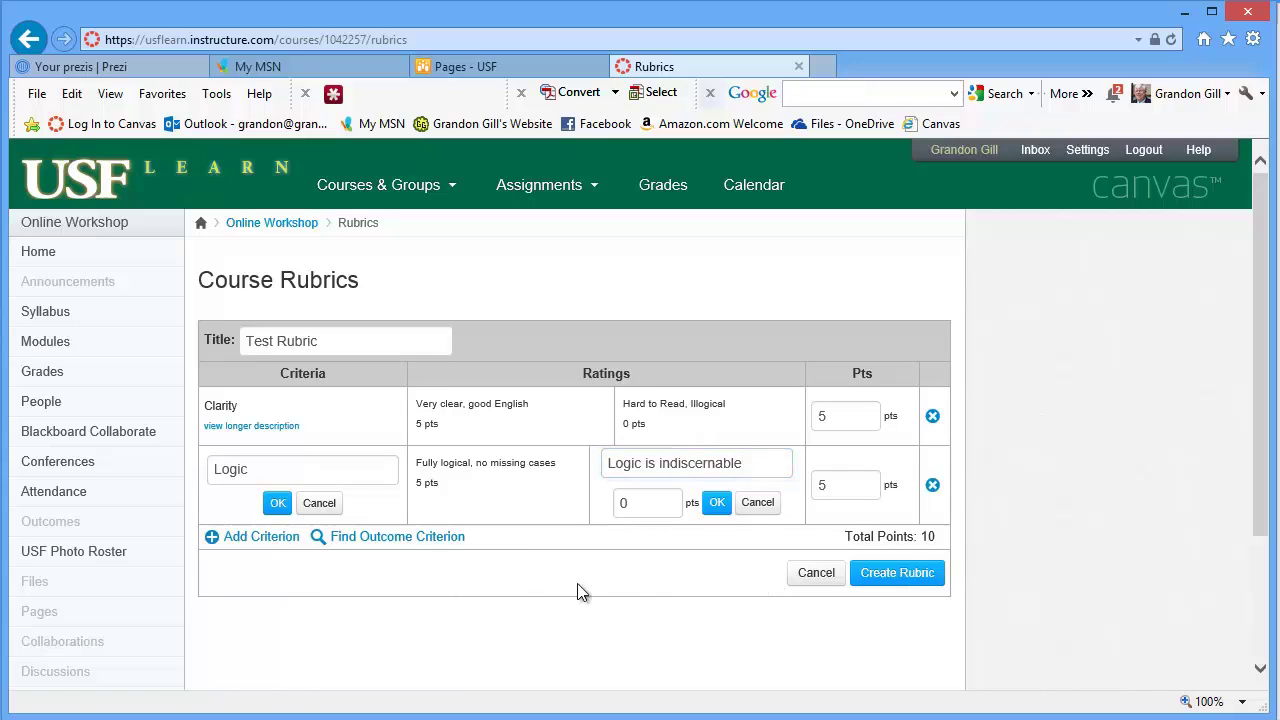
left_click(894, 572)
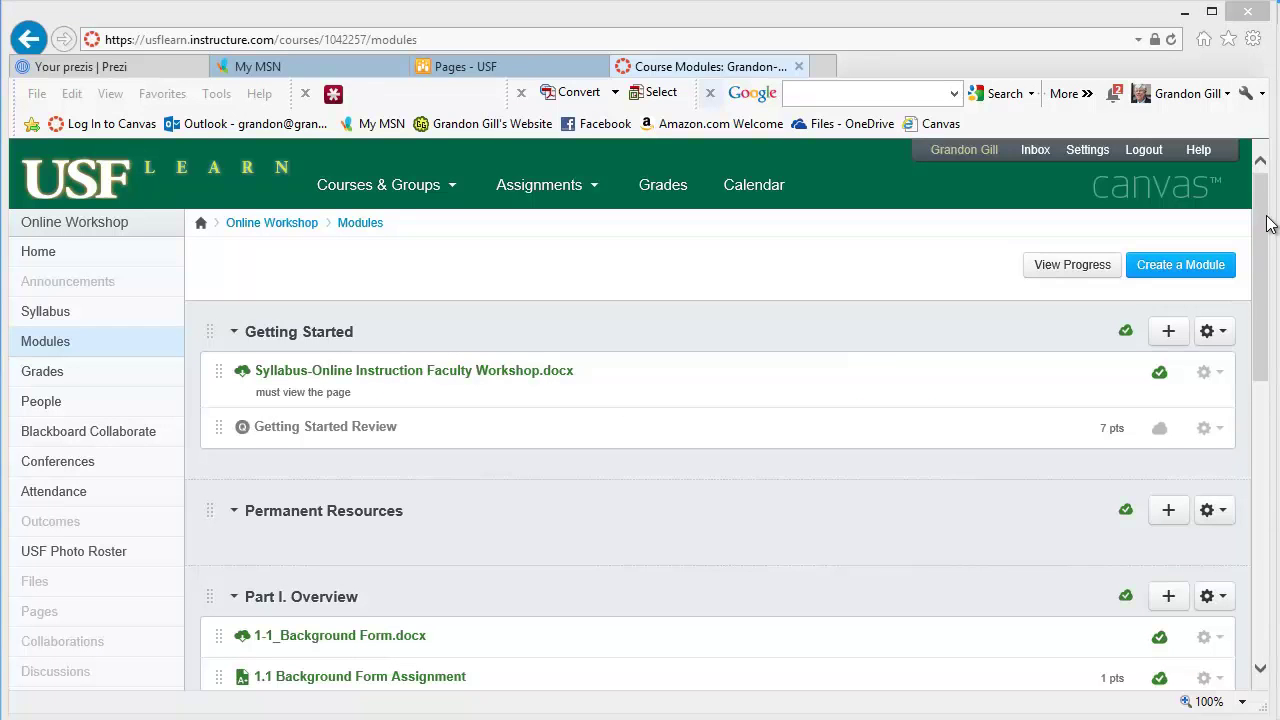
Scroll the Modules page down to the Part I. Overview module
left_click_drag(1266, 216, 1270, 290)
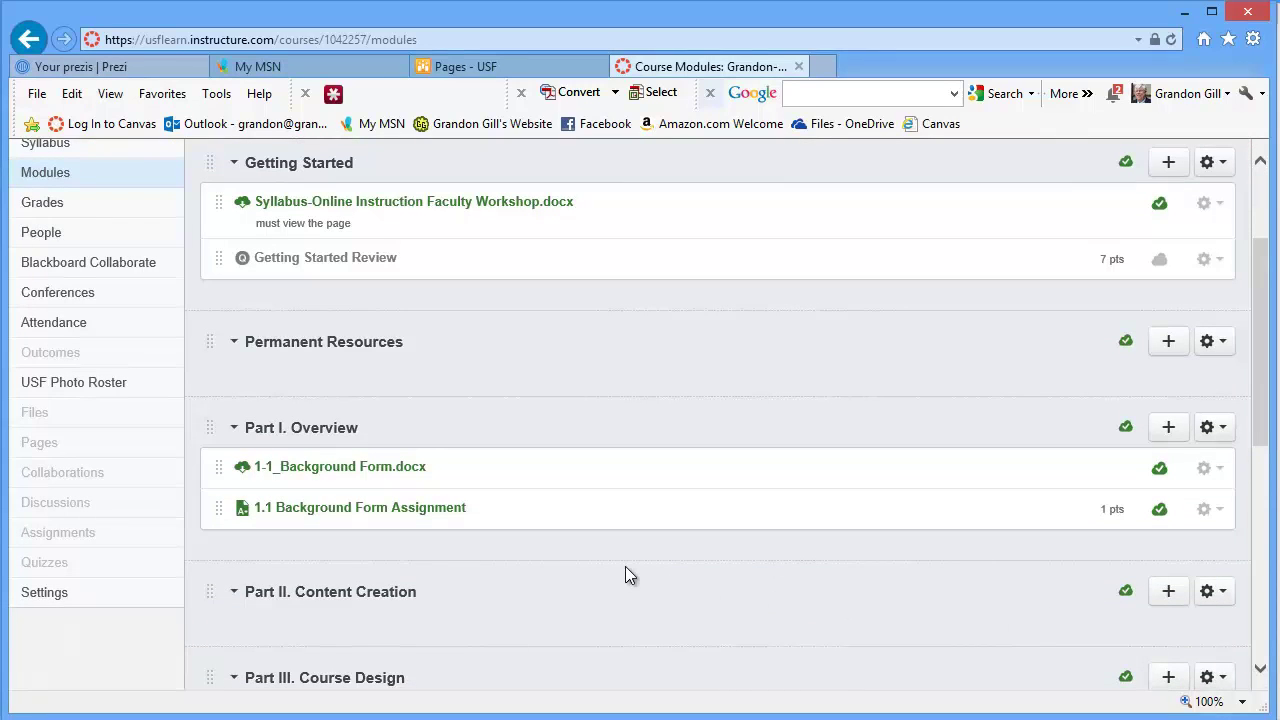
Edit 1.1 Background Form Assignment to require peer reviews with automatic assignment
left_click(384, 509)
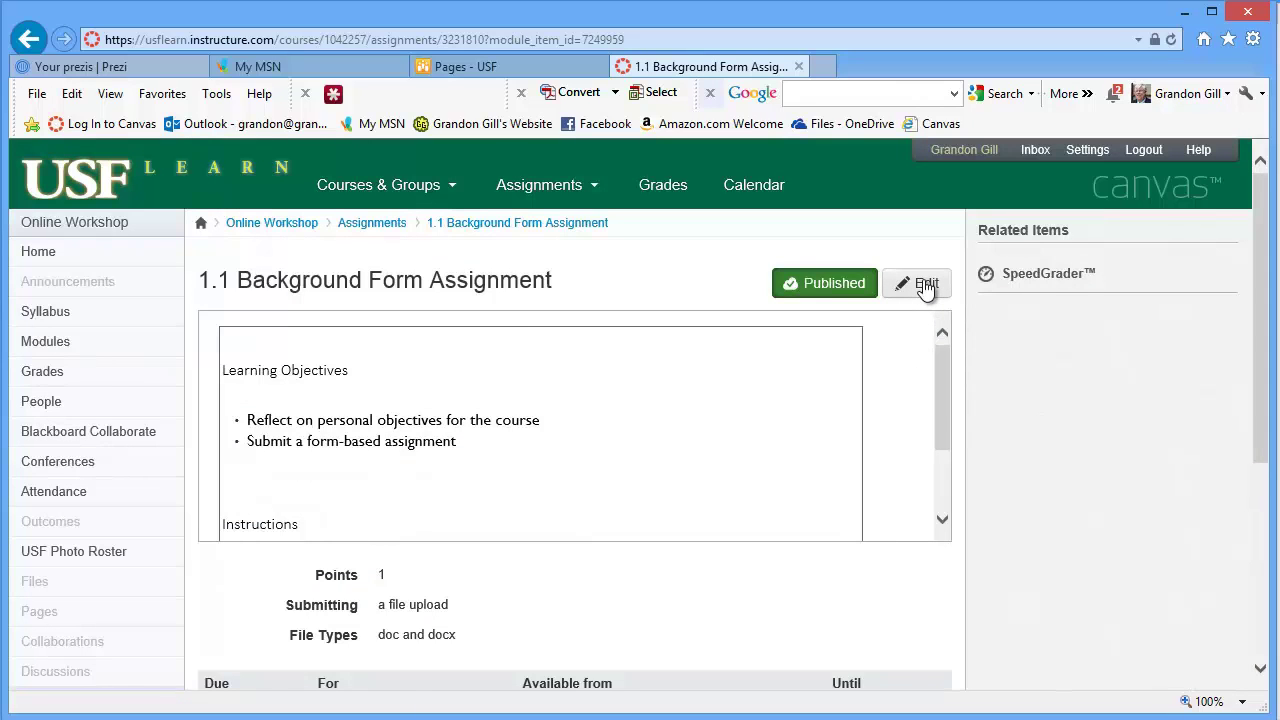
left_click(925, 285)
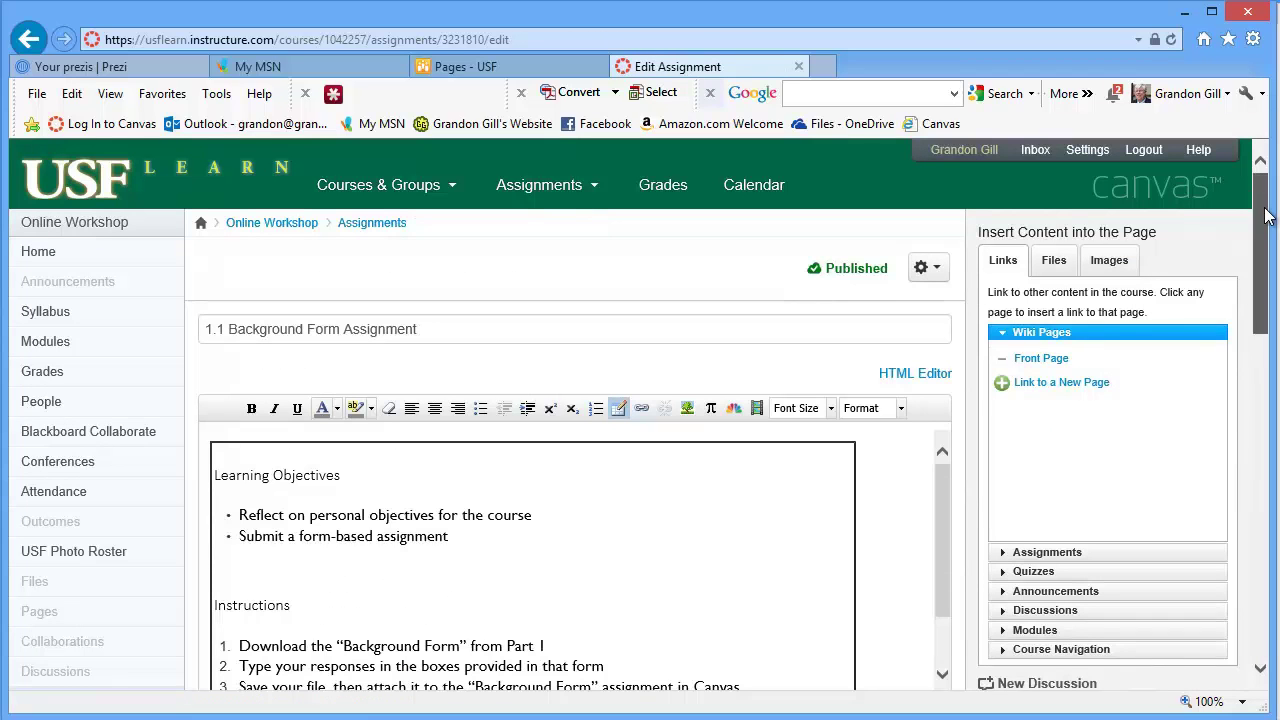
left_click_drag(1264, 211, 1221, 511)
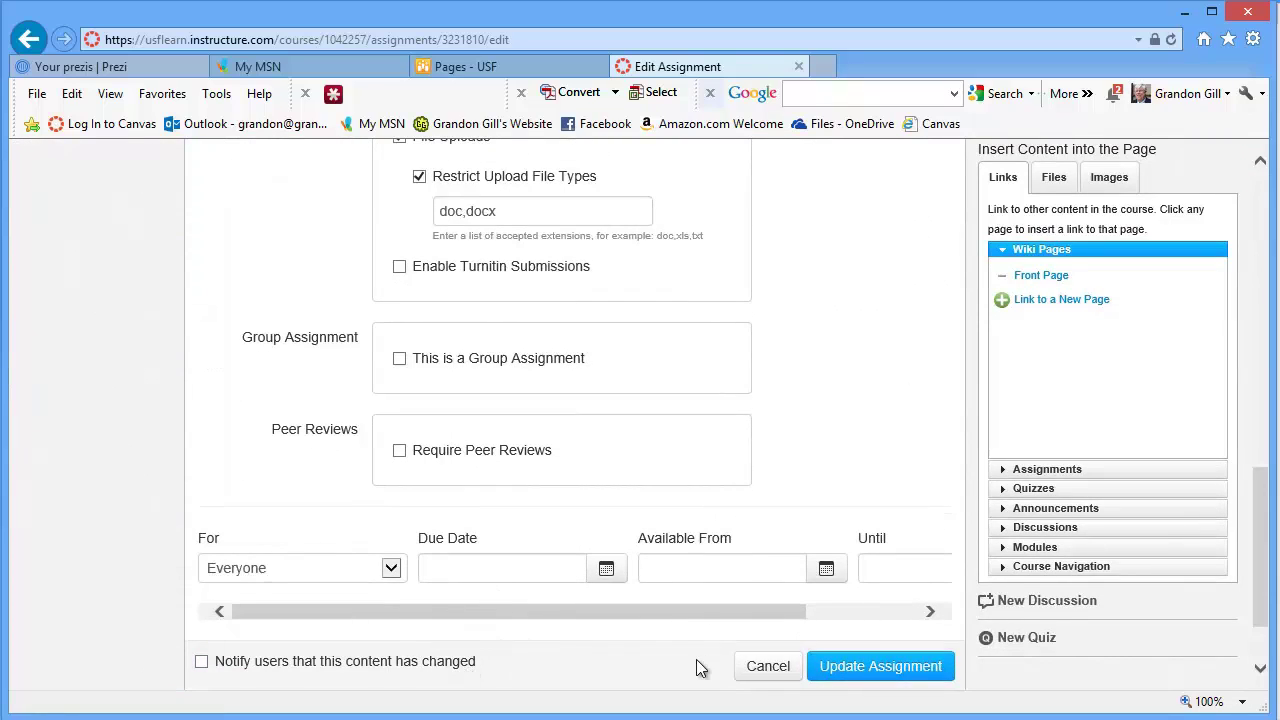
left_click(399, 451)
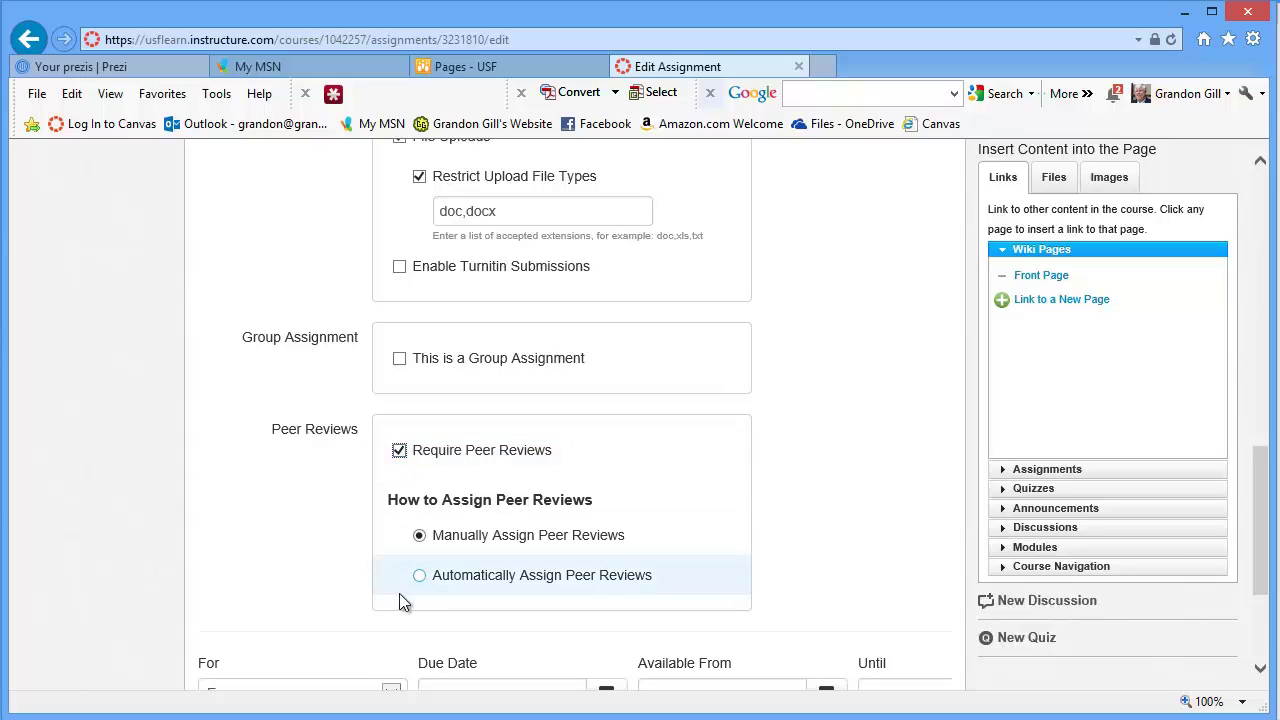
left_click(419, 576)
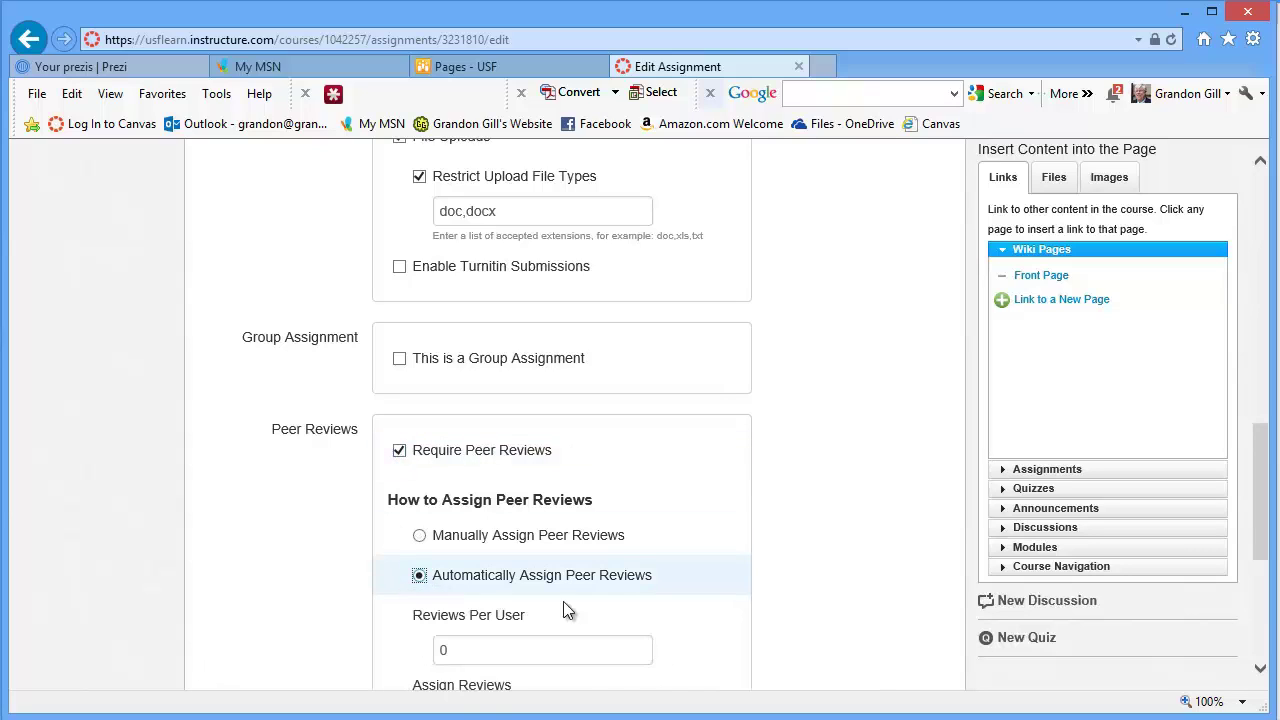
scroll(683, 631, "down", 3)
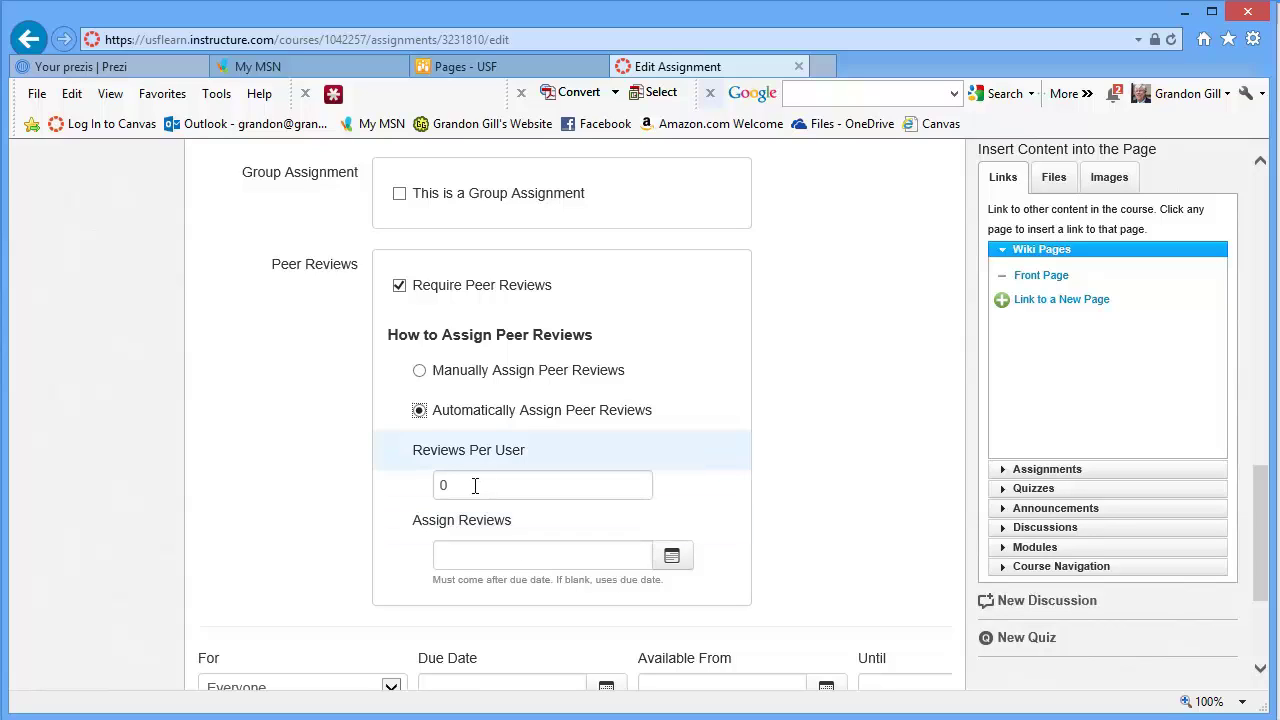
Change Reviews Per User from 0 to 3
left_click_drag(466, 486, 430, 484)
type("3")
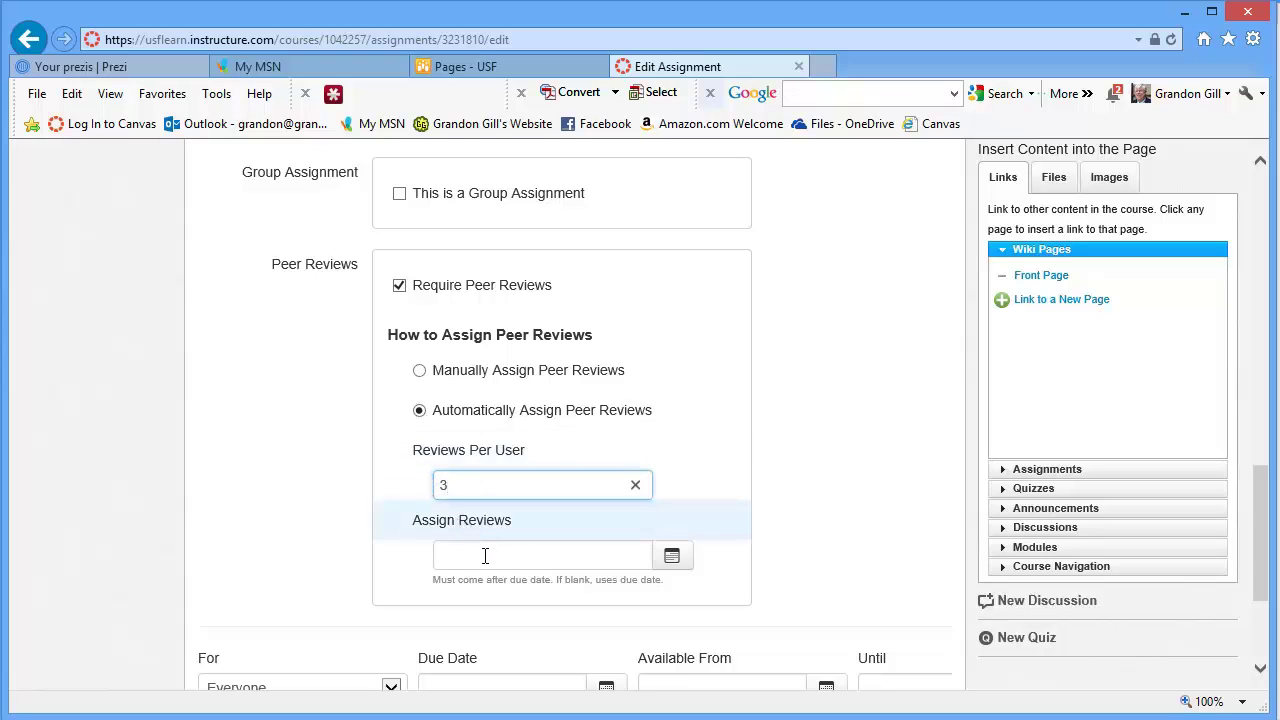
left_click(485, 556)
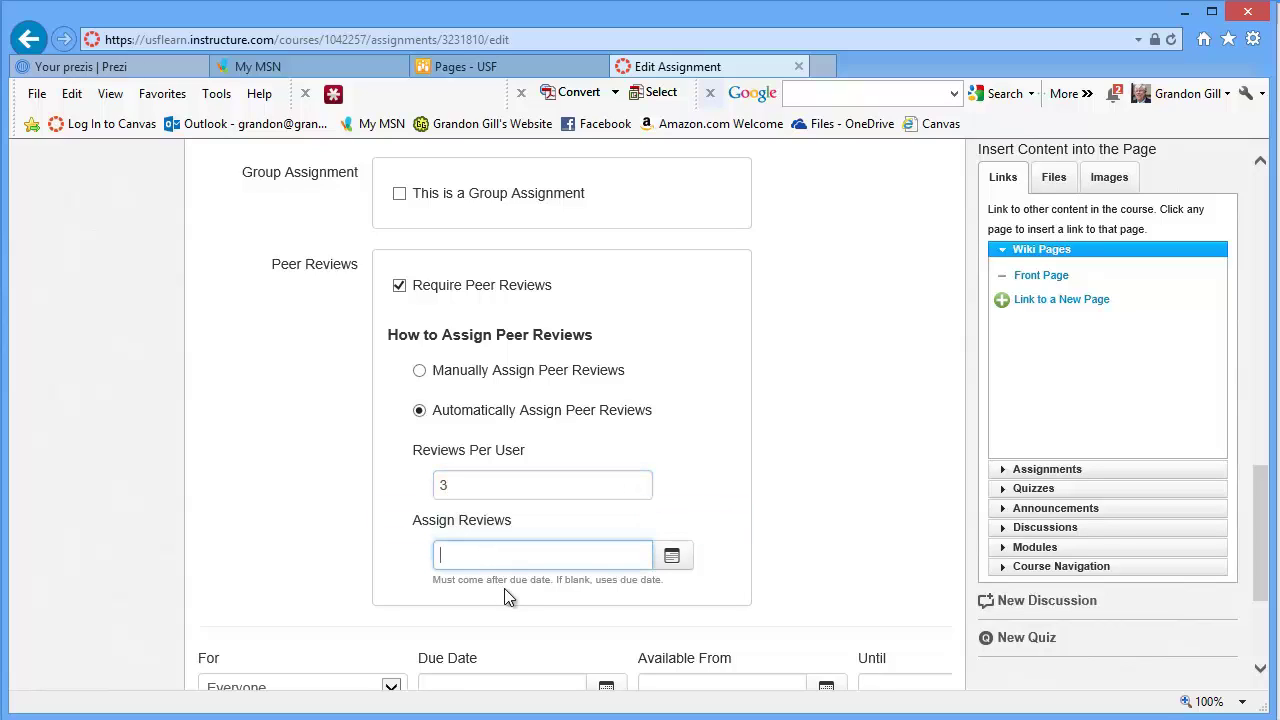